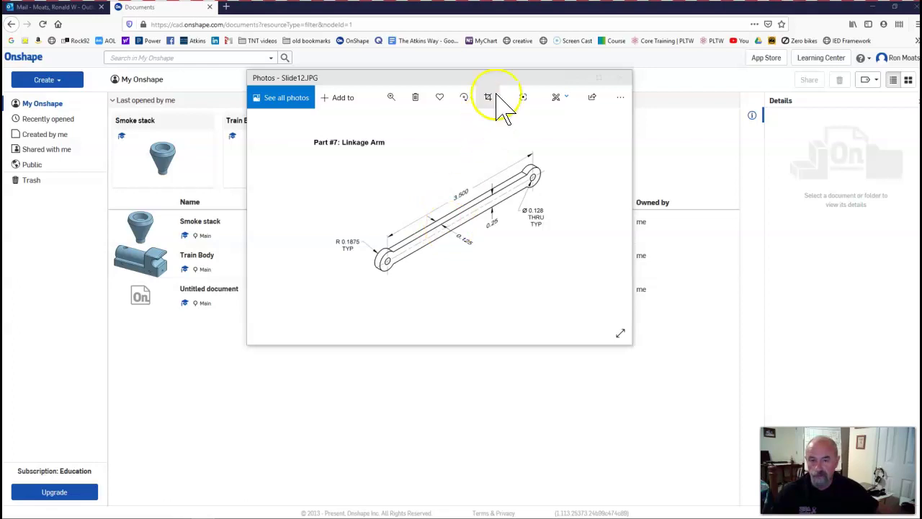
# - Move the reference drawing out of the way and create a new document named Linkage arm
pyautogui.moveTo(496, 82); pyautogui.dragTo(921, 117)
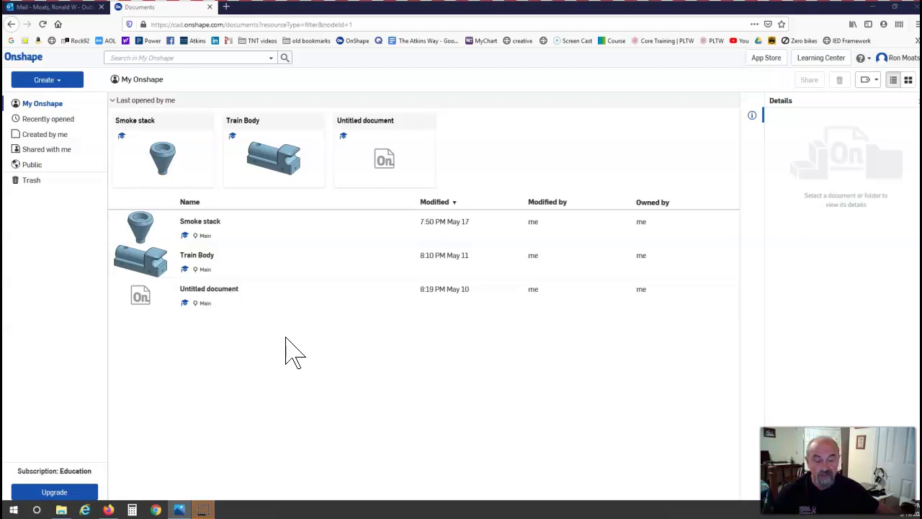
pyautogui.click(67, 83)
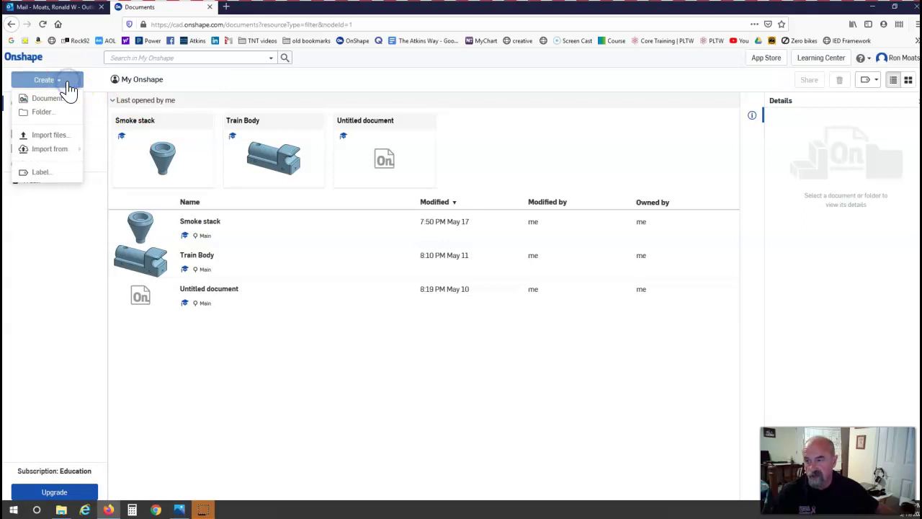
pyautogui.click(64, 99)
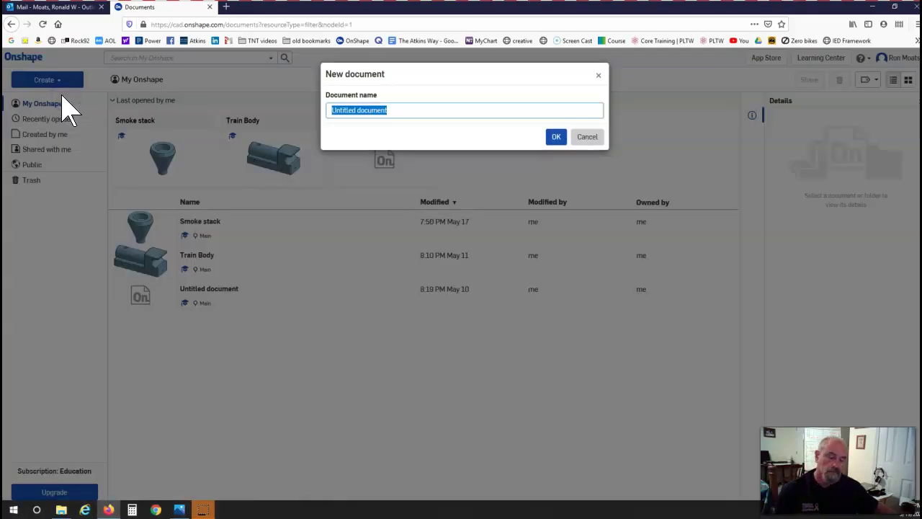
pyautogui.write('Linkage arm')
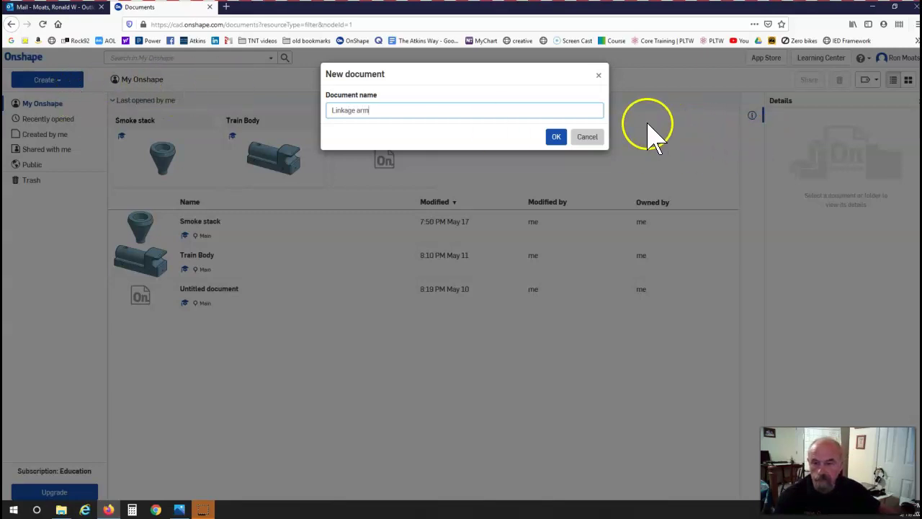
pyautogui.click(556, 137)
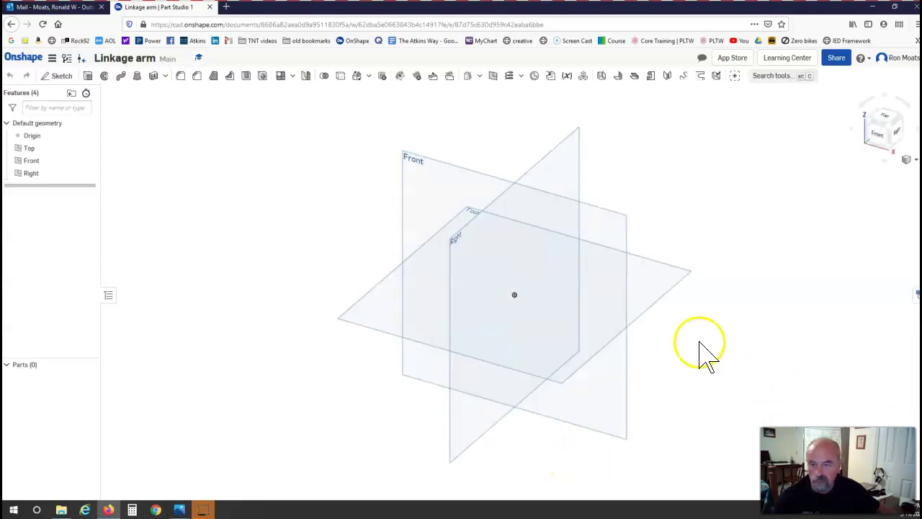
# - Start a sketch on the Front plane and view it straight on from the front
pyautogui.click(64, 80)
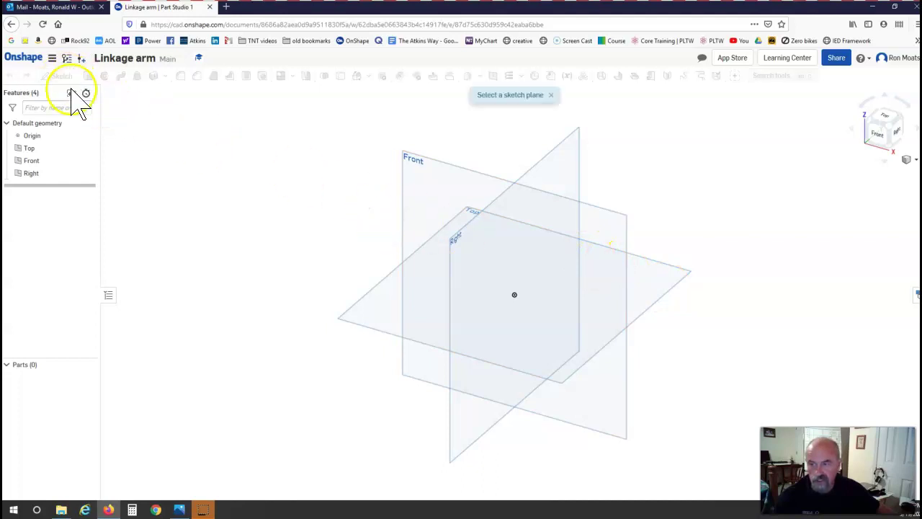
pyautogui.click(432, 165)
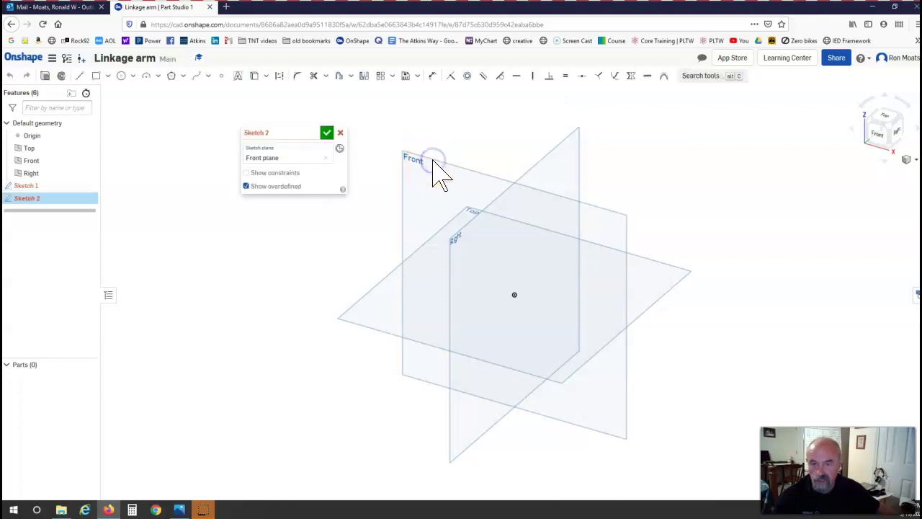
pyautogui.moveTo(281, 133); pyautogui.dragTo(201, 90)
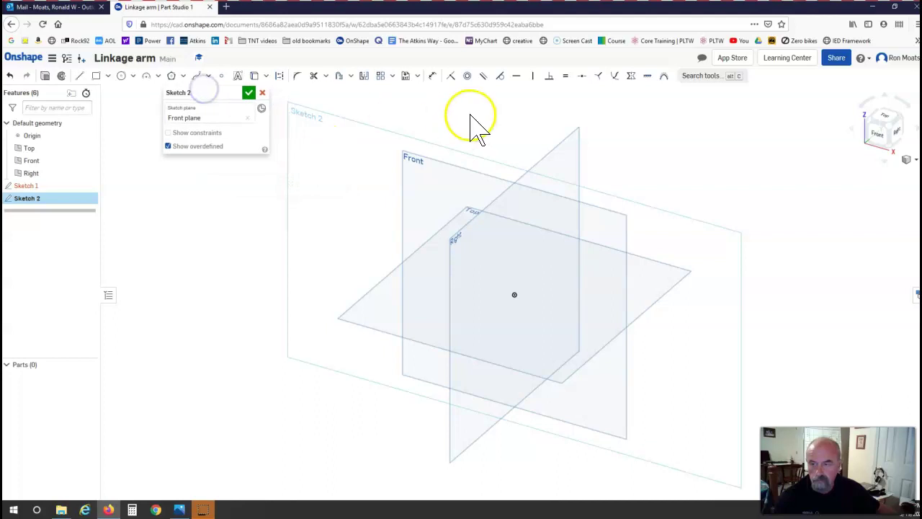
pyautogui.click(877, 137)
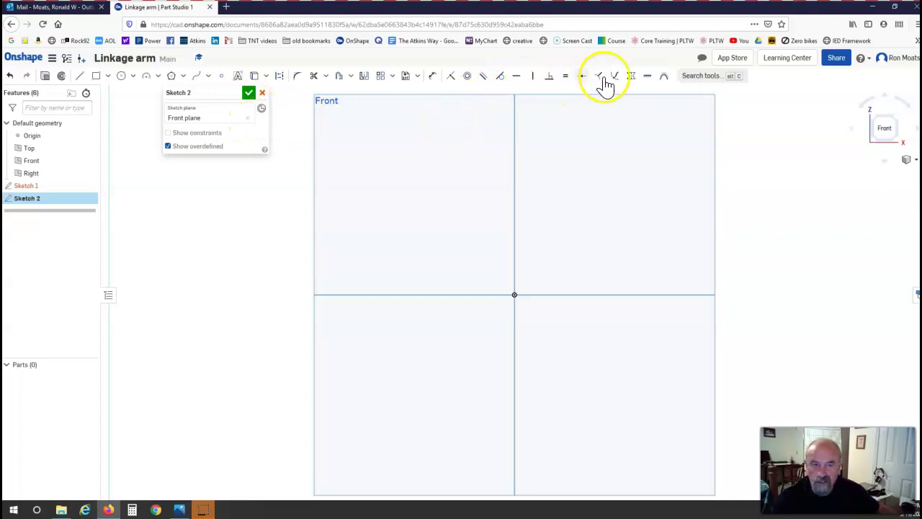
# - Search the sketch tools for "center mark"
pyautogui.click(696, 78)
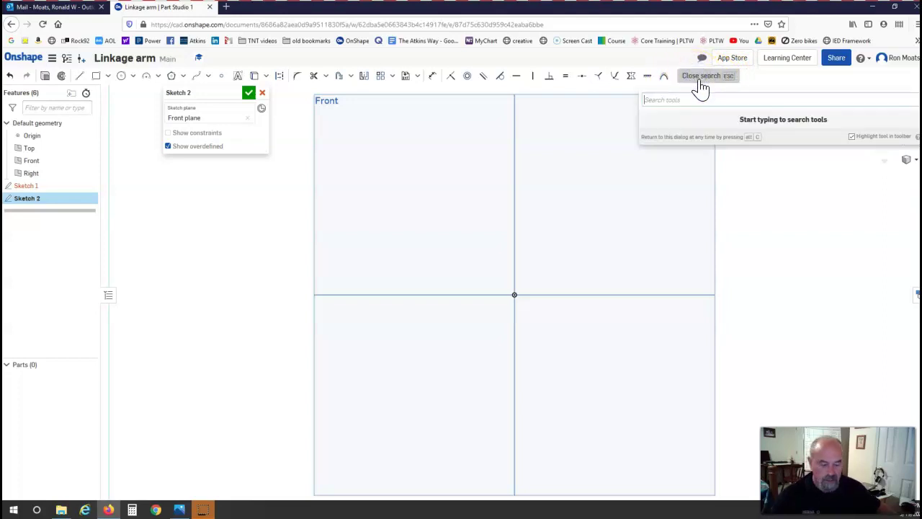
pyautogui.write('center mark')
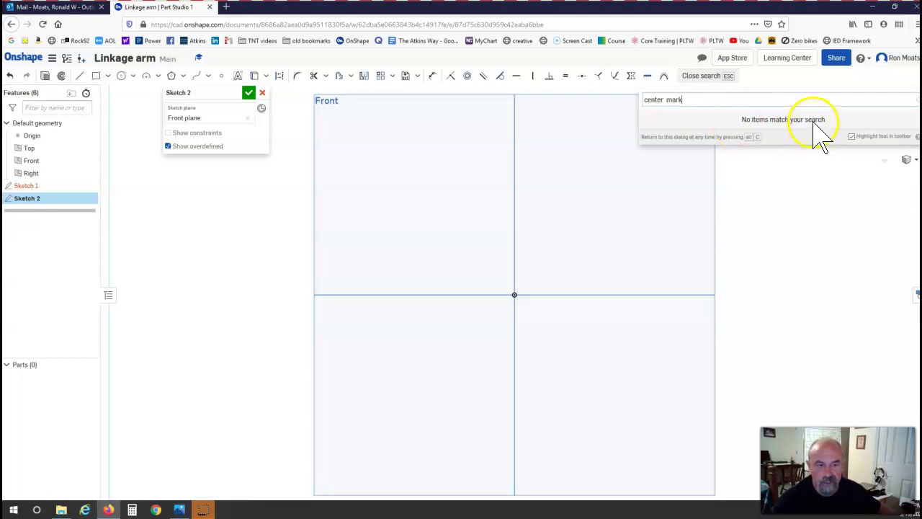
pyautogui.press('Escape')
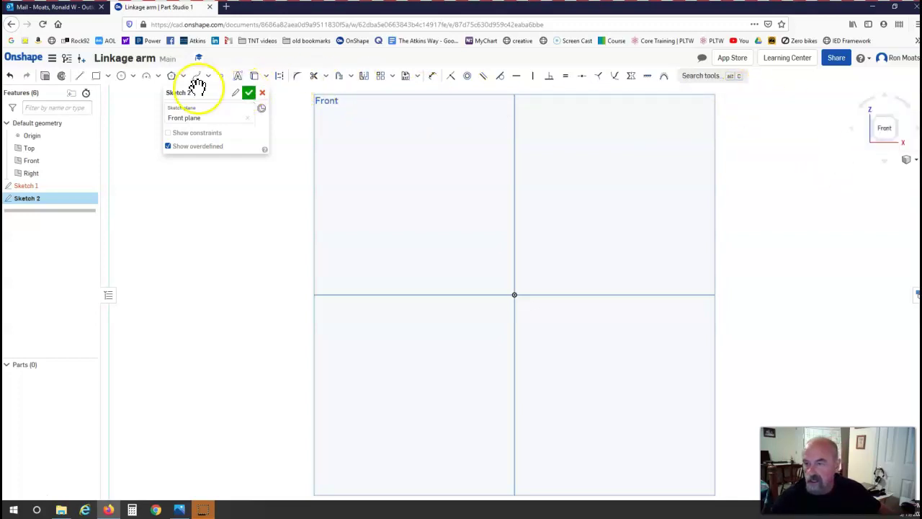
# - Sketch two circles centred on the horizontal axis either side of the origin, about 0.55 in and 0.57 in in diameter
pyautogui.moveTo(191, 93); pyautogui.dragTo(159, 114)
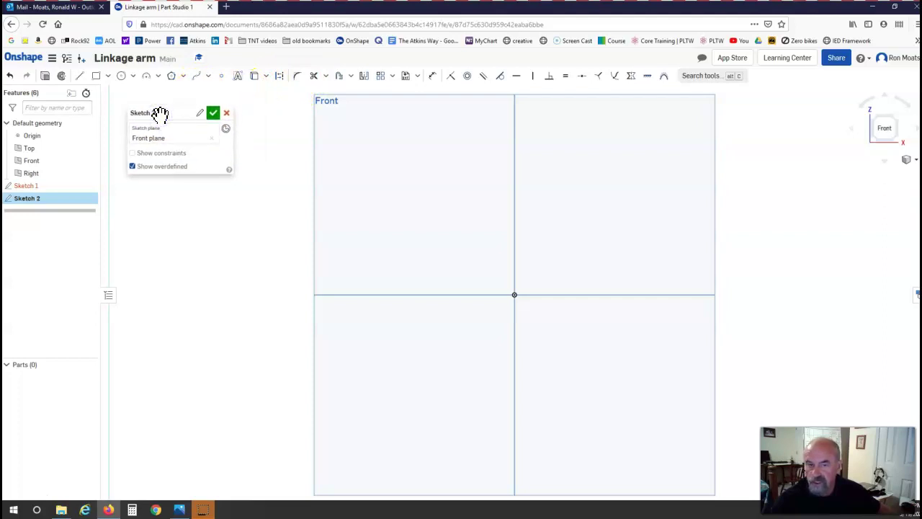
pyautogui.click(122, 76)
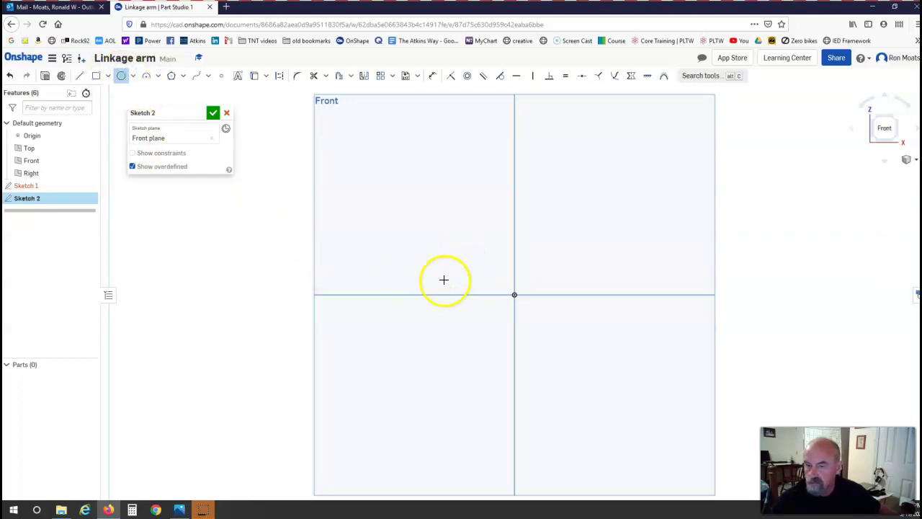
pyautogui.click(394, 295)
pyautogui.click(411, 295)
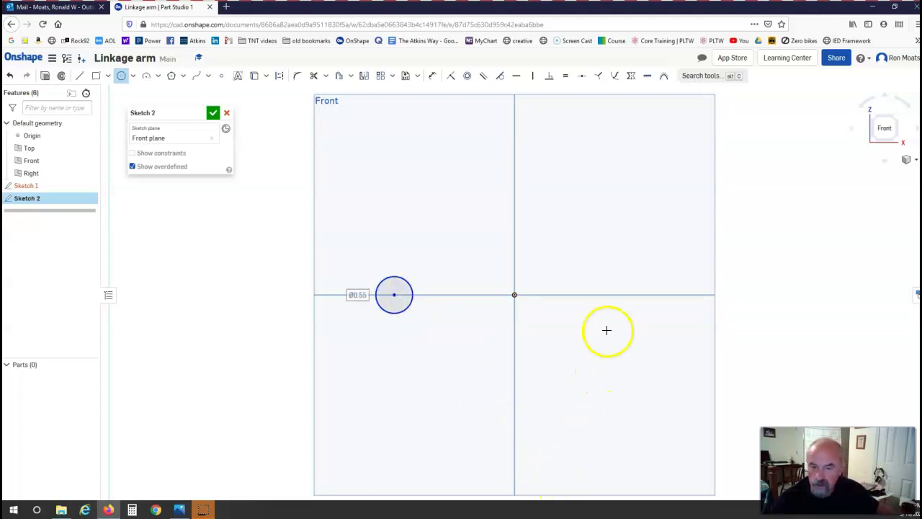
pyautogui.click(622, 277)
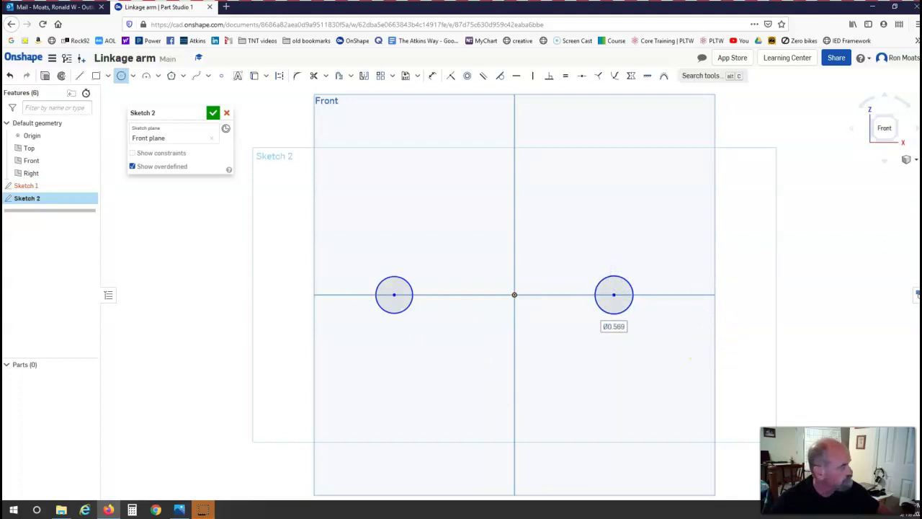
# - Consult the linkage arm drawing and dimension the circle right of the origin to 0.128 in diameter
pyautogui.moveTo(921, 29)
pyautogui.mouseDown()
pyautogui.moveTo(833, 45)
pyautogui.moveTo(655, 108)
pyautogui.moveTo(605, 109)
pyautogui.mouseUp()
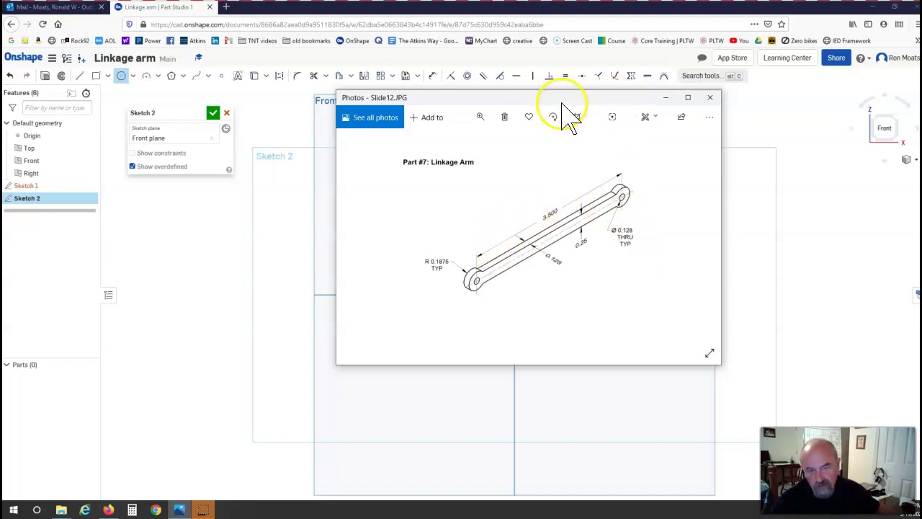
pyautogui.moveTo(560, 97); pyautogui.dragTo(921, 101)
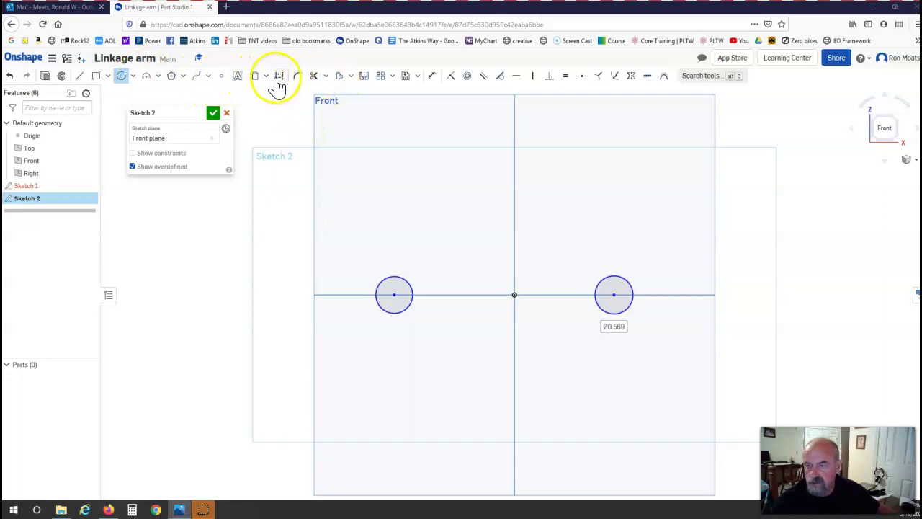
pyautogui.click(432, 76)
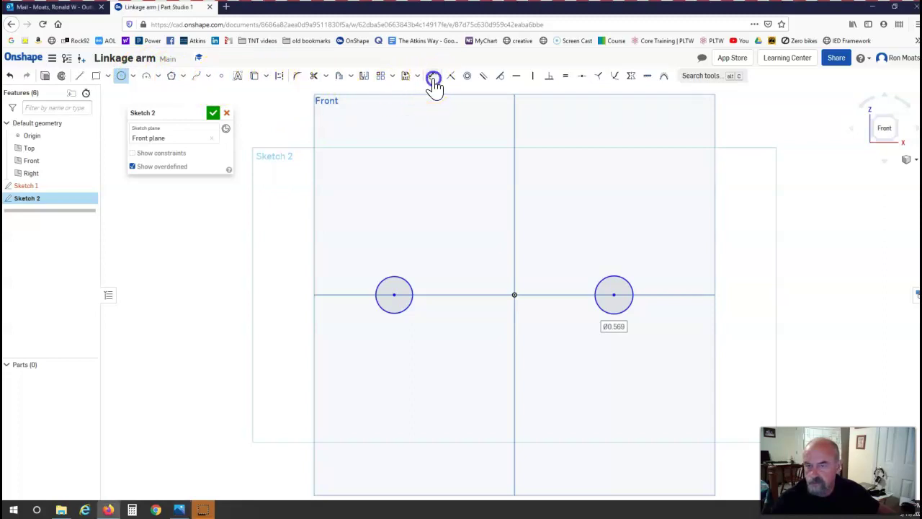
pyautogui.click(622, 277)
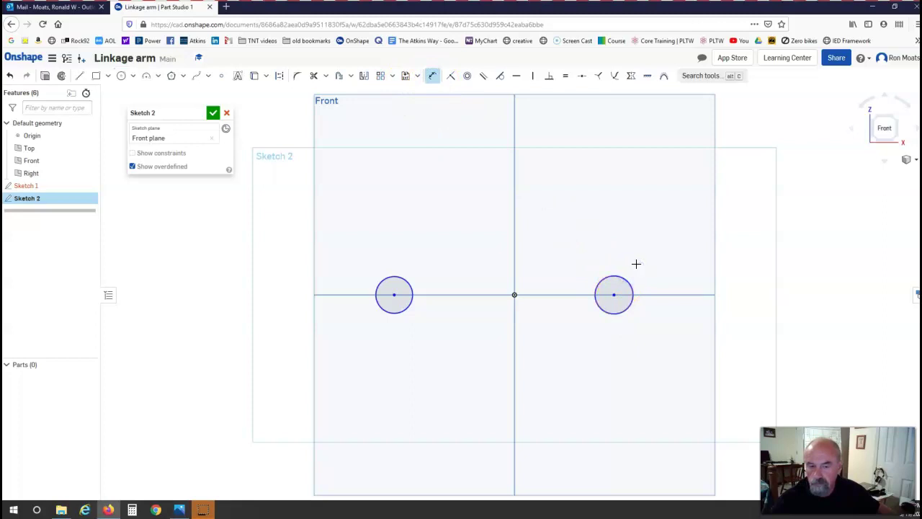
pyautogui.click(624, 279)
pyautogui.click(646, 261)
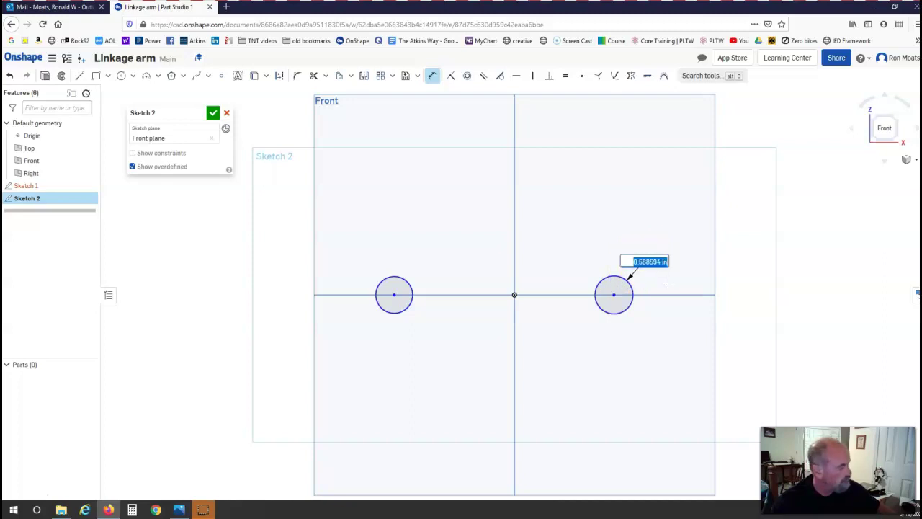
pyautogui.press('BackSpace')
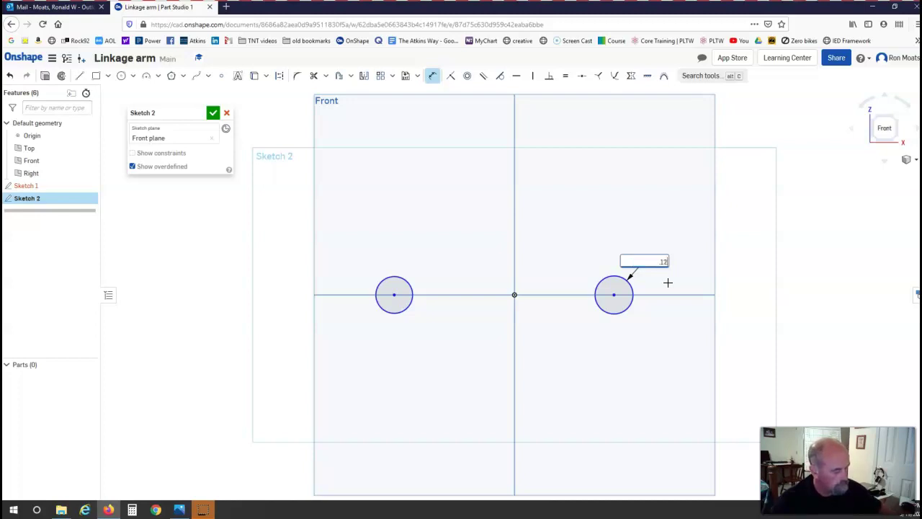
pyautogui.press('Escape')
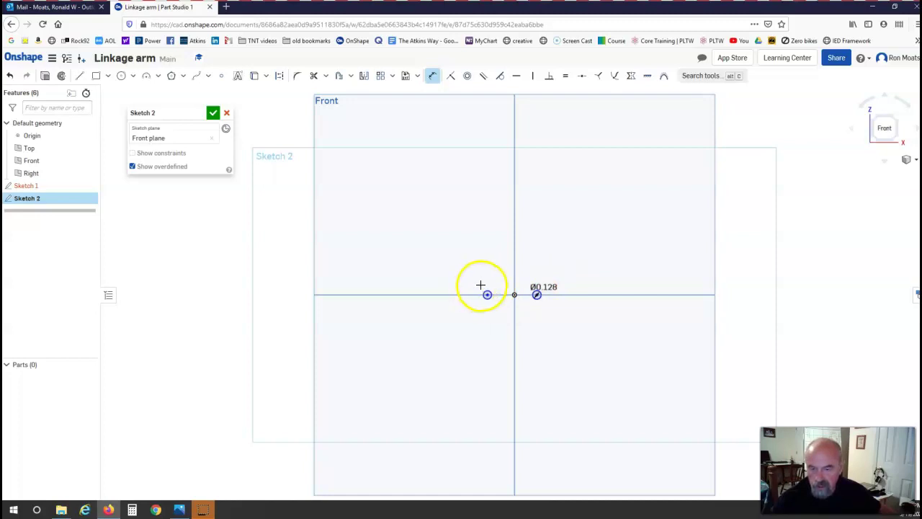
pyautogui.click(488, 291)
pyautogui.click(487, 291)
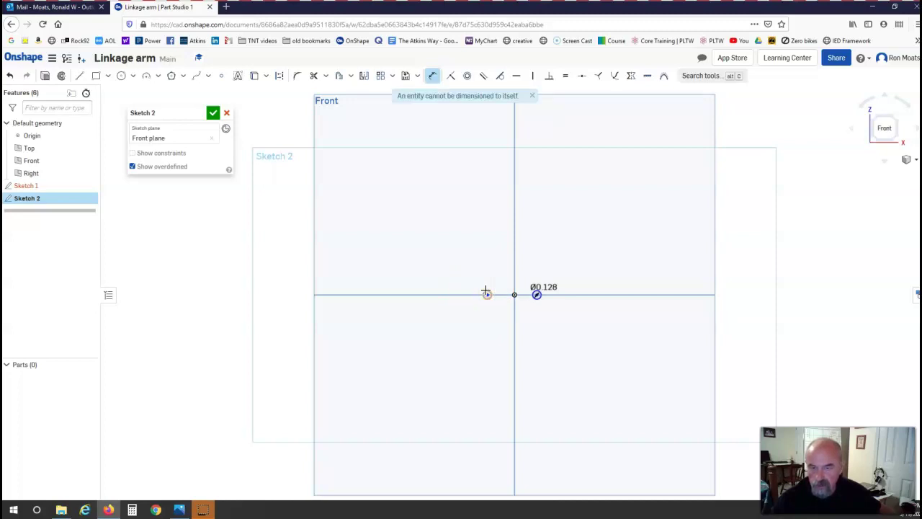
pyautogui.press('Escape')
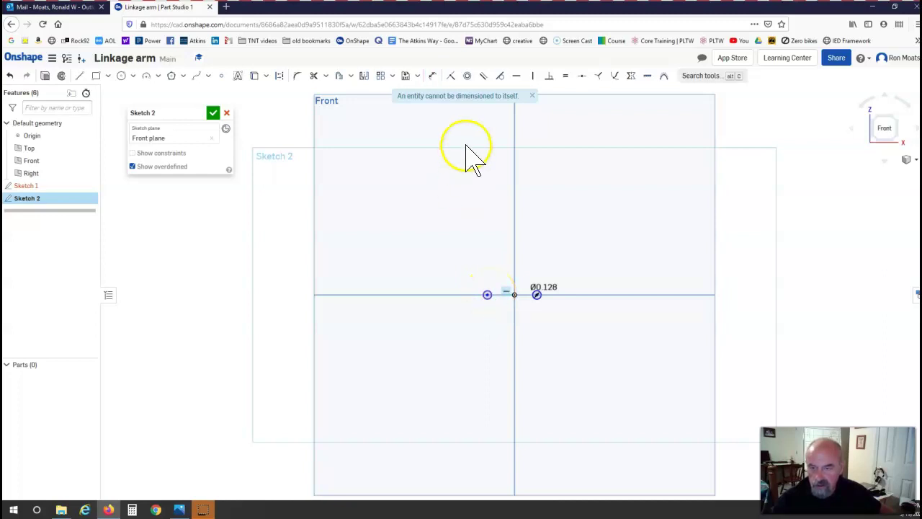
# - Dimension the circle left of the origin to 0.128 in diameter
pyautogui.click(432, 77)
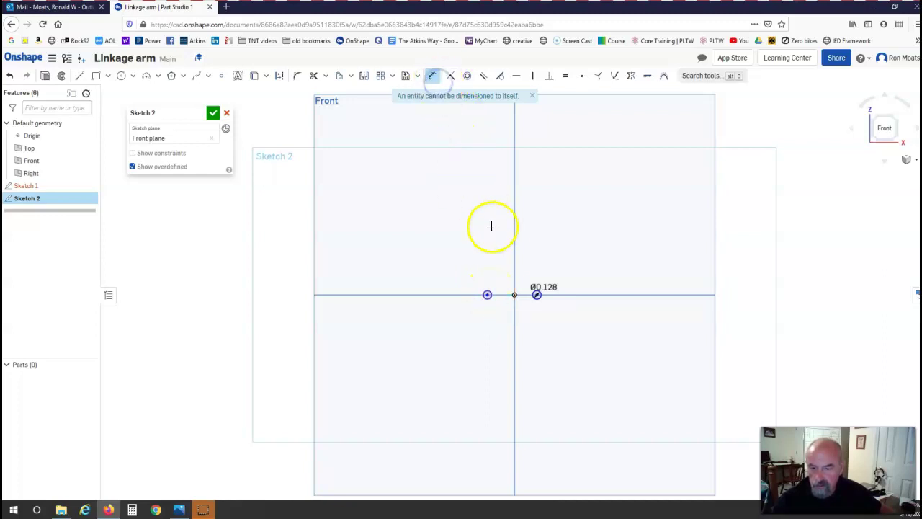
pyautogui.click(486, 293)
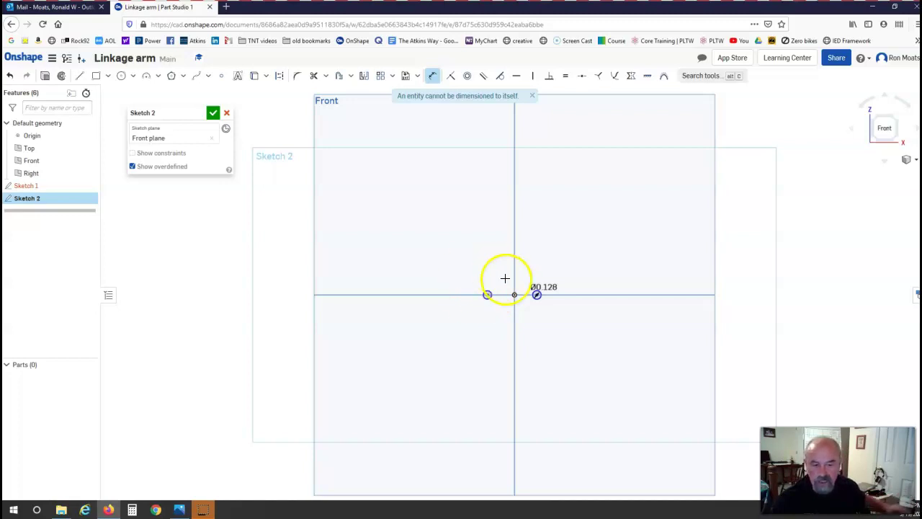
pyautogui.scroll(4, 493, 278)
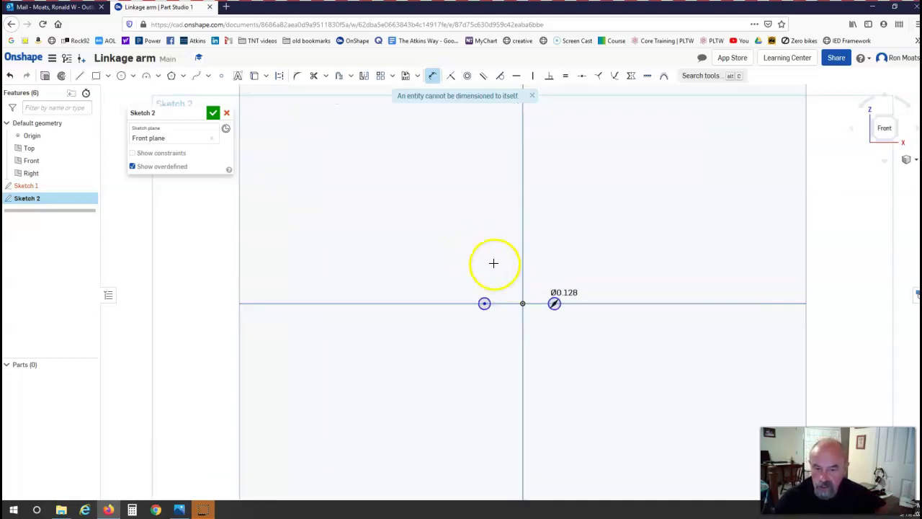
pyautogui.scroll(1, 466, 265)
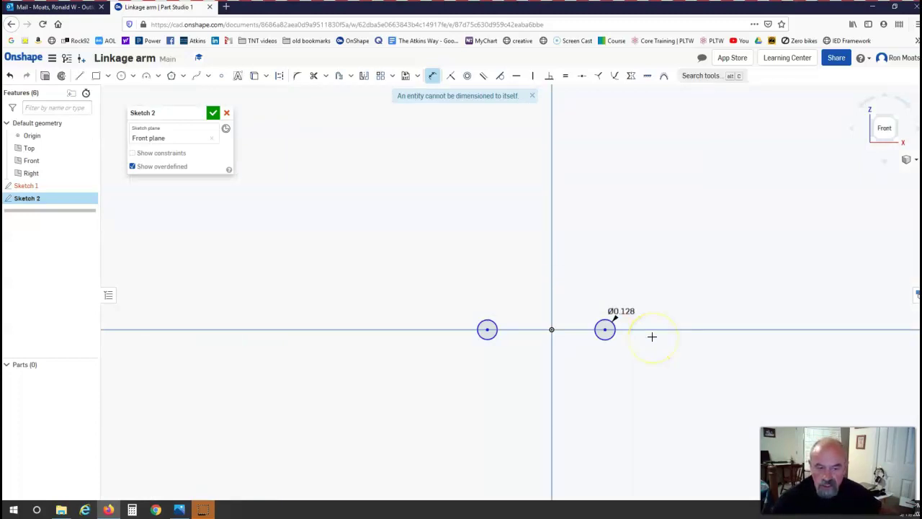
pyautogui.click(497, 326)
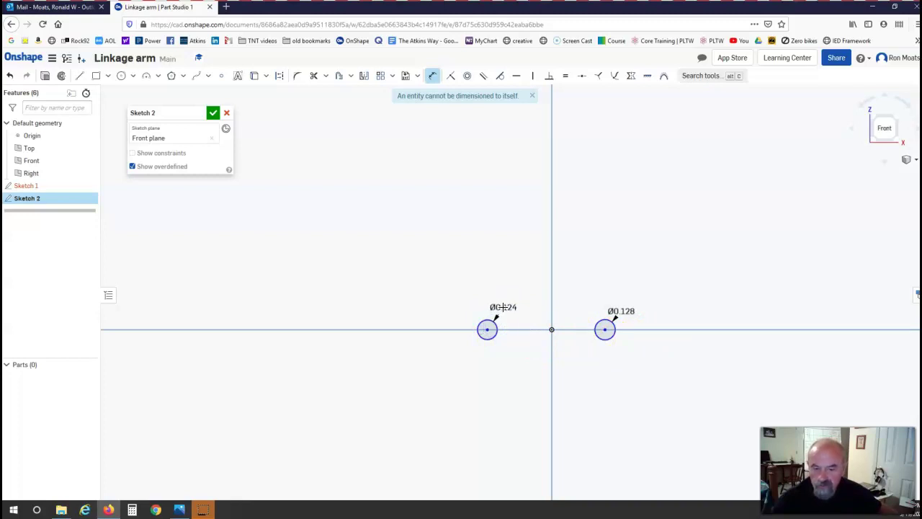
pyautogui.click(503, 307)
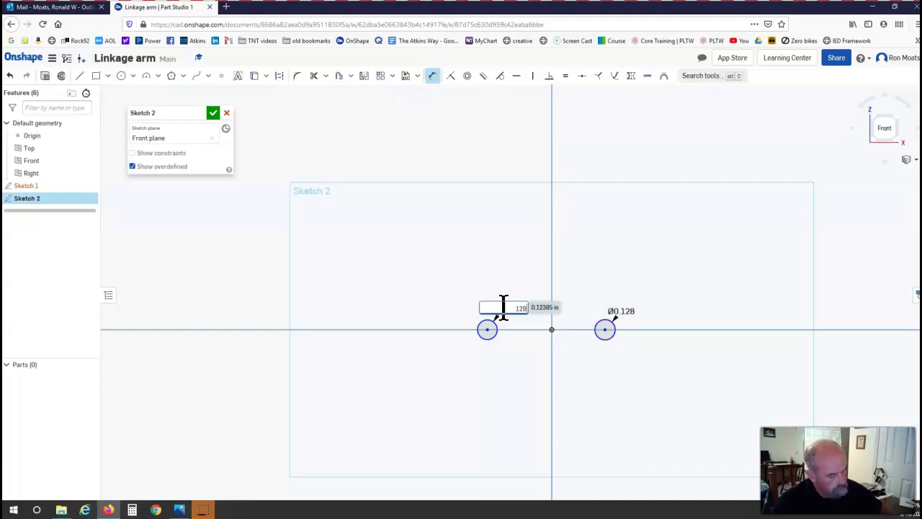
pyautogui.write('.128')
pyautogui.press('Return')
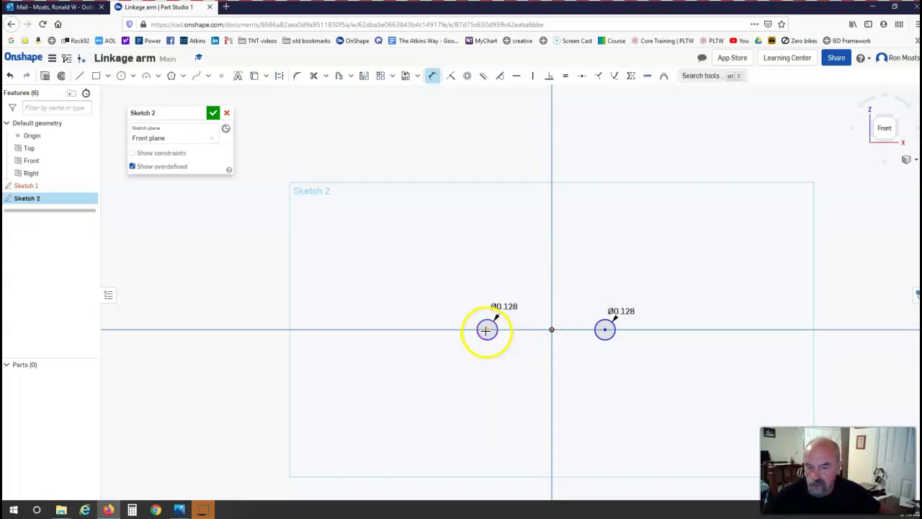
# - Dimension the horizontal distance between the centres of the two 0.128 in circles to 3.5 in
pyautogui.click(603, 331)
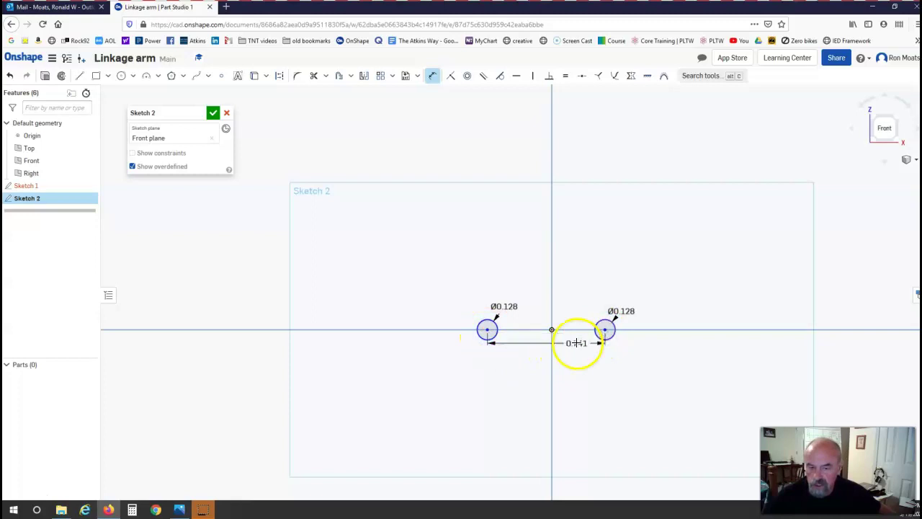
pyautogui.click(568, 354)
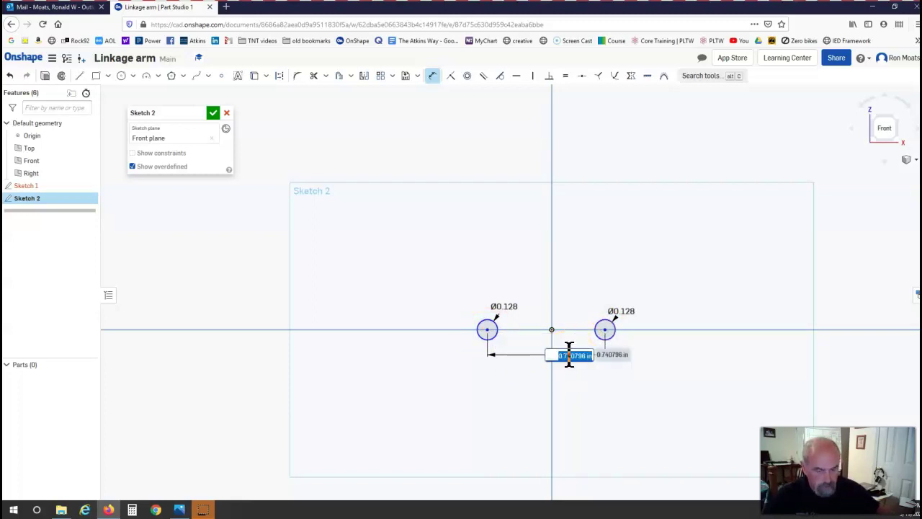
pyautogui.write('3.5')
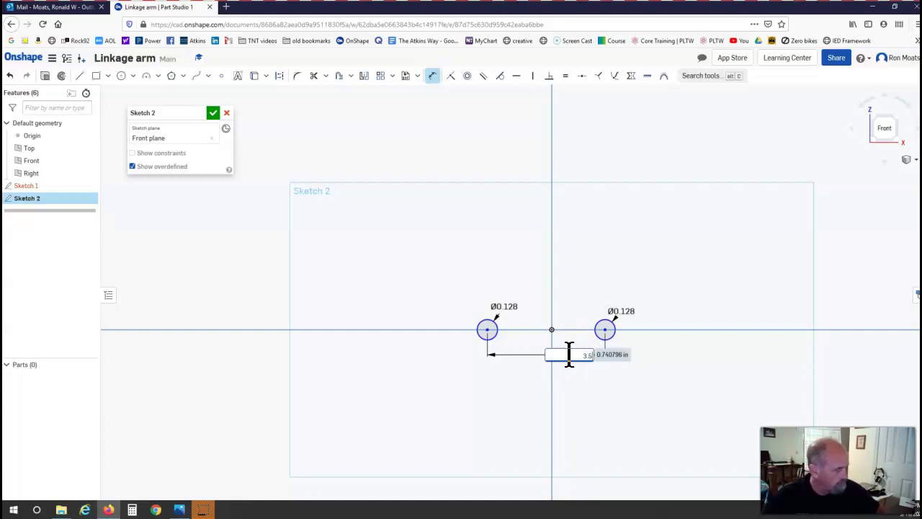
pyautogui.press('Return')
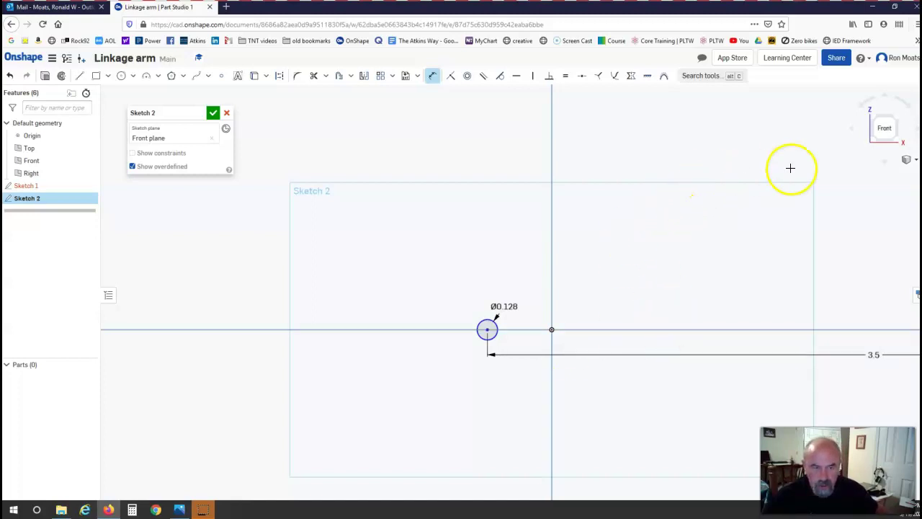
# - Sketch an outer circle concentric with each hole, about 0.41 in in diameter near the origin and about 0.35 in on the far hole
pyautogui.click(883, 128)
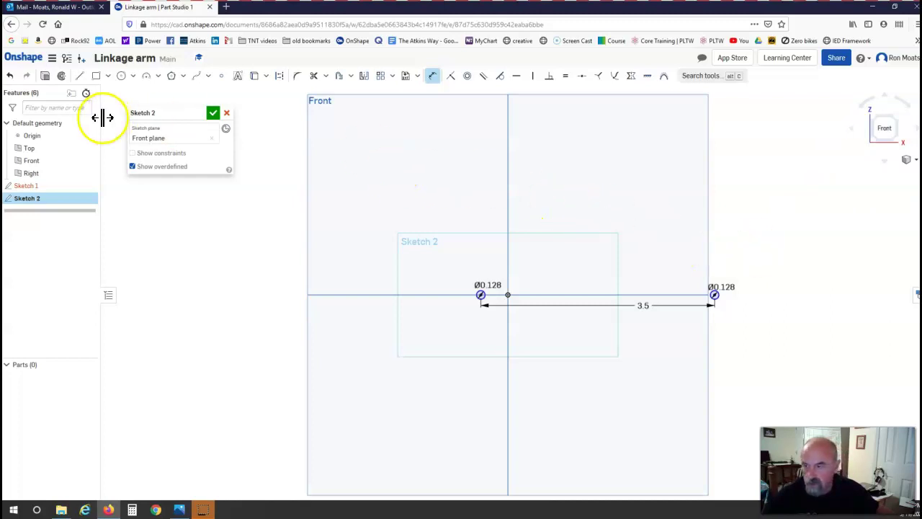
pyautogui.click(121, 76)
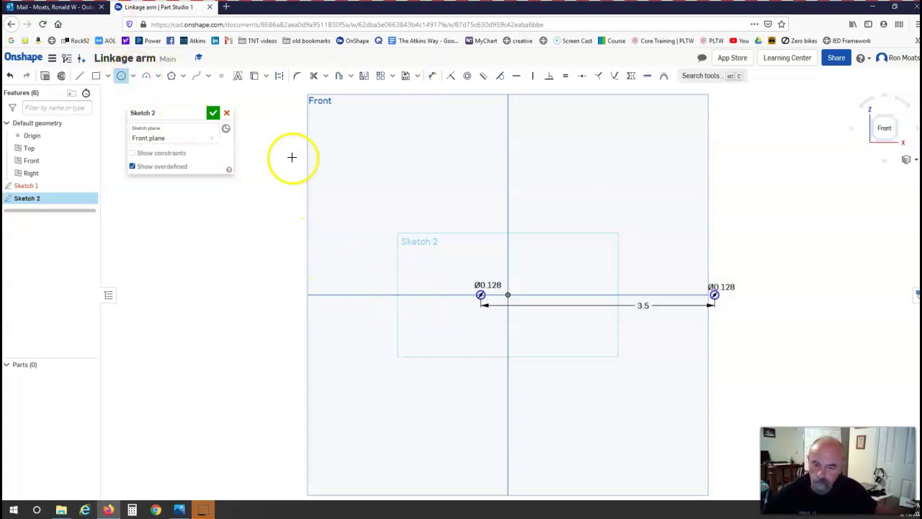
pyautogui.scroll(5, 531, 410)
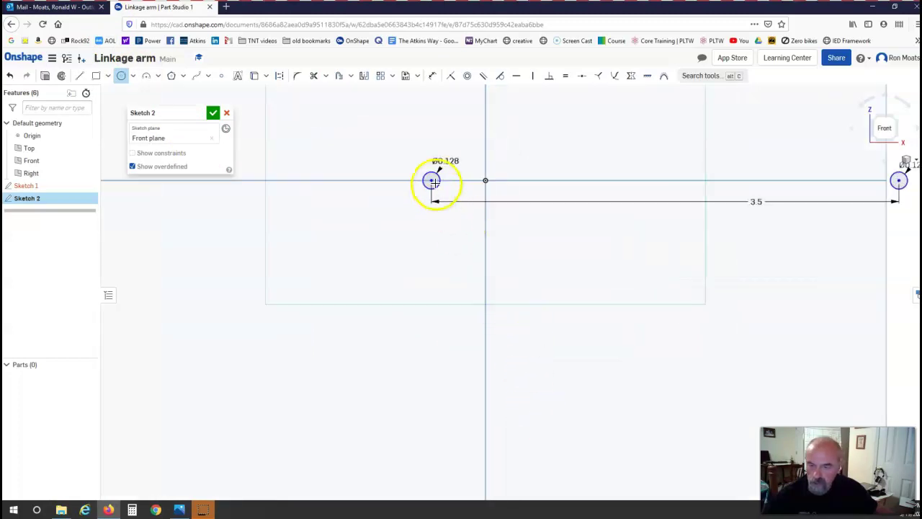
pyautogui.click(431, 181)
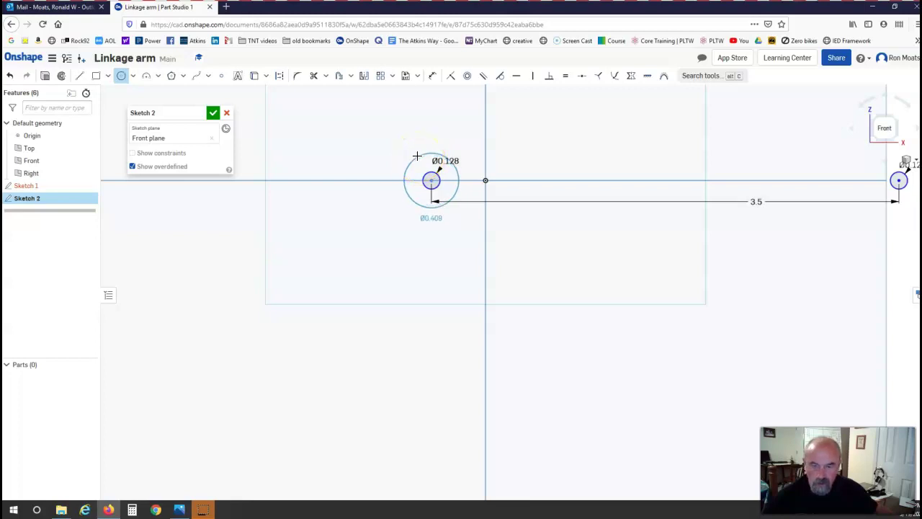
pyautogui.click(418, 155)
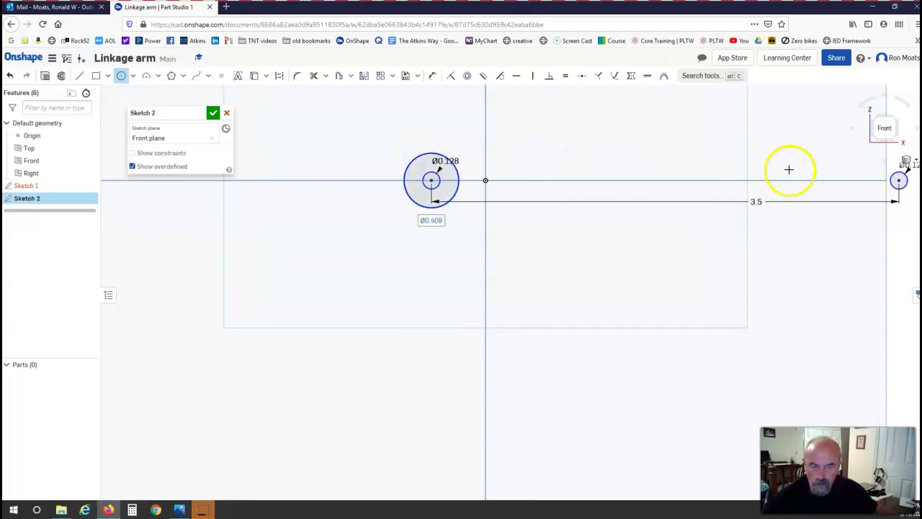
pyautogui.click(898, 180)
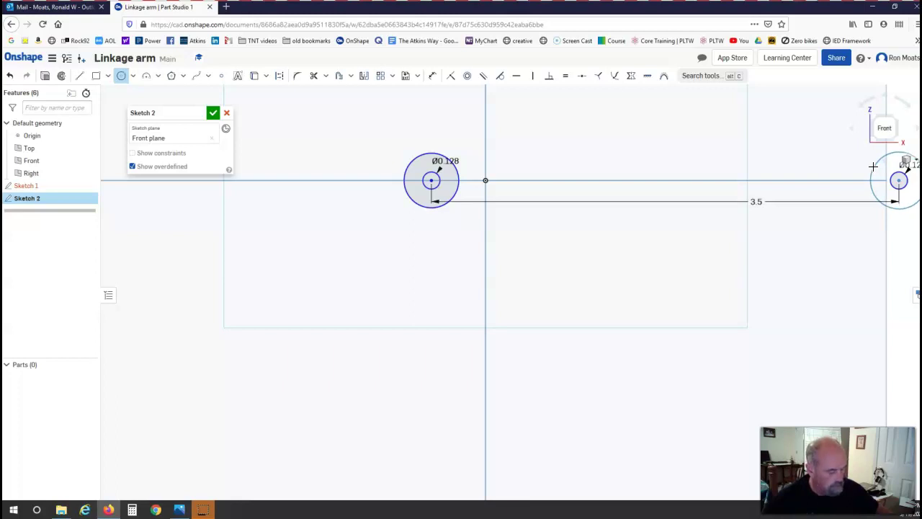
pyautogui.click(870, 168)
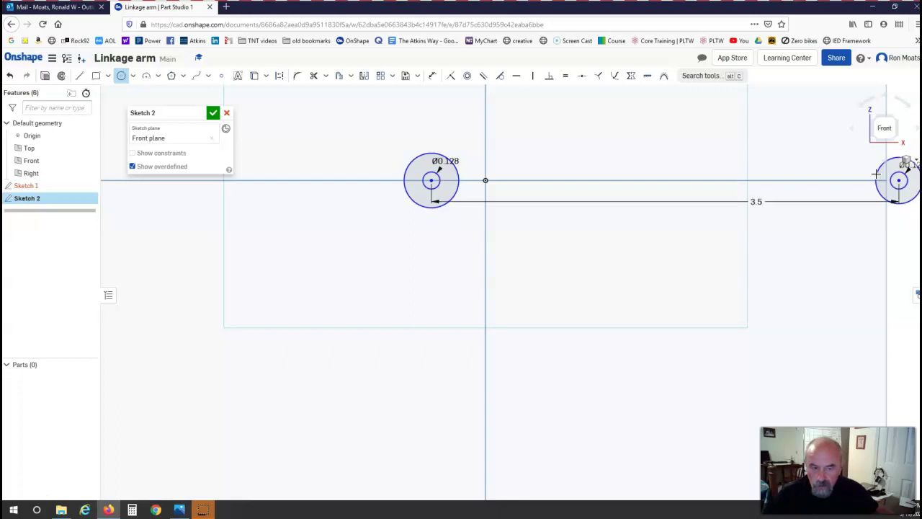
pyautogui.moveTo(873, 200)
pyautogui.mouseDown(button='middle')
pyautogui.moveTo(742, 278)
pyautogui.moveTo(697, 290)
pyautogui.moveTo(747, 254)
pyautogui.mouseUp(button='middle')
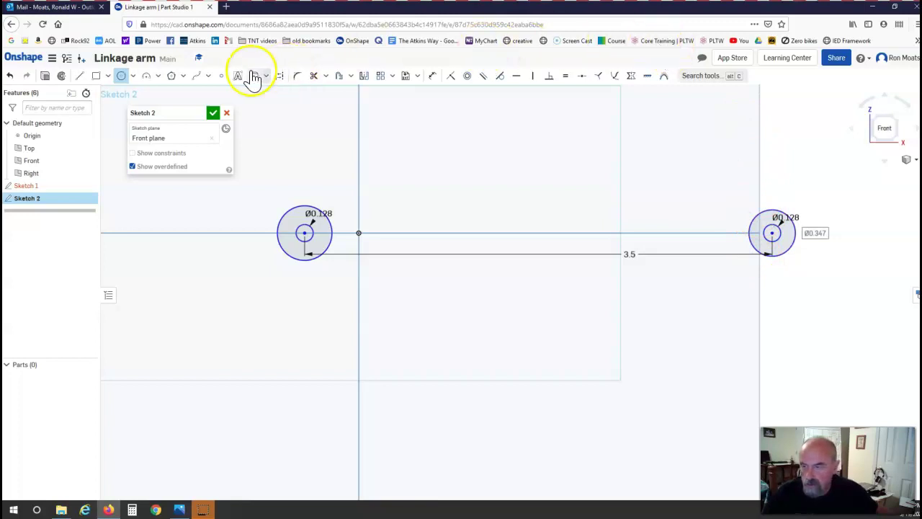
# - Dimension the outer circle around the hole right of the origin, entering its diameter as .1875*2
pyautogui.click(433, 78)
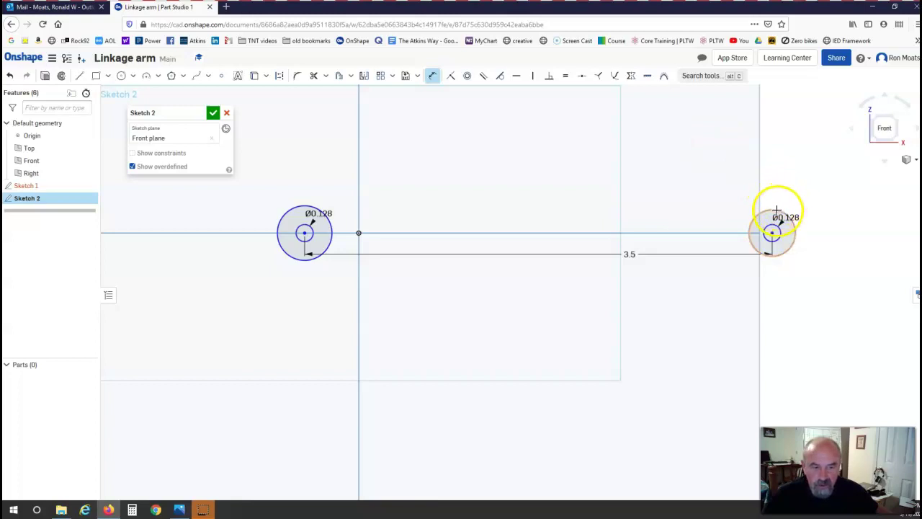
pyautogui.click(777, 209)
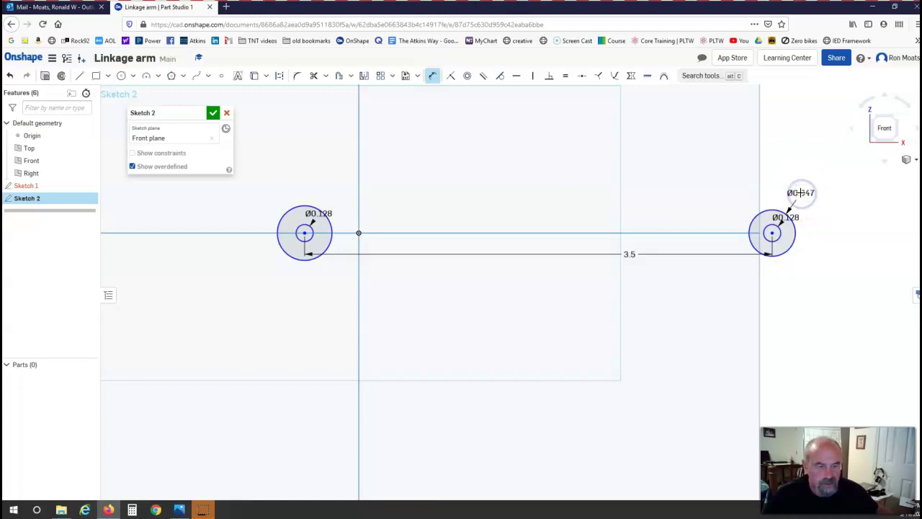
pyautogui.click(801, 192)
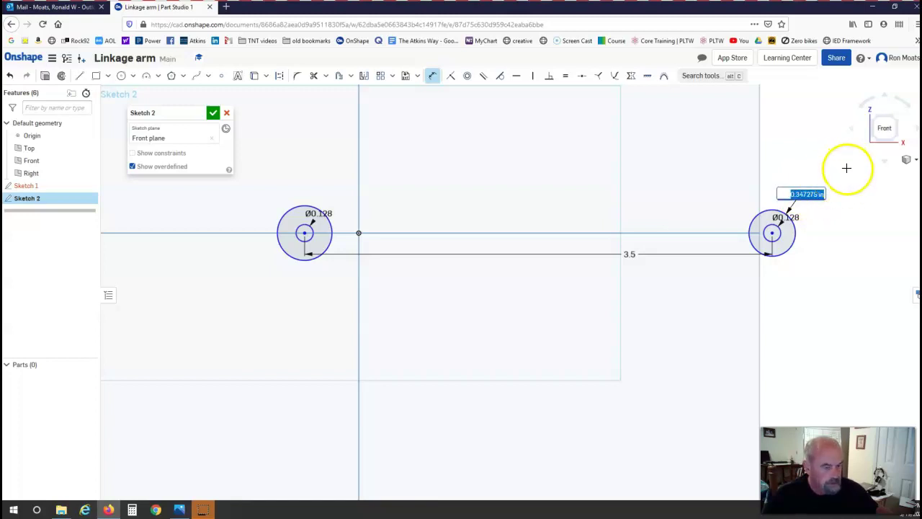
pyautogui.press('BackSpace')
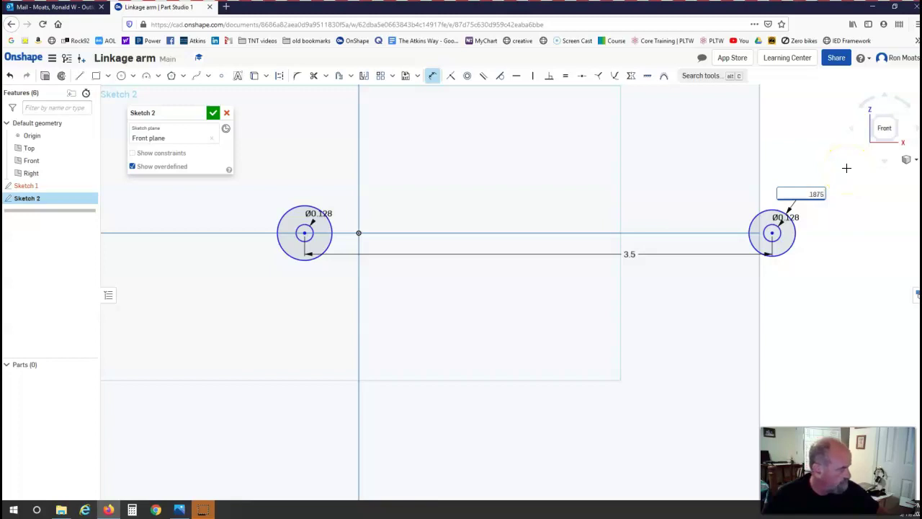
pyautogui.write('.1875*2')
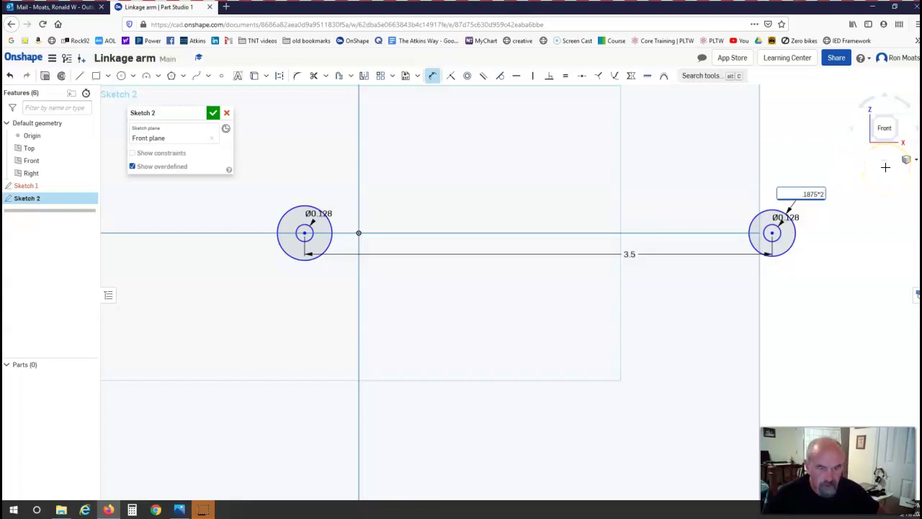
pyautogui.press('Return')
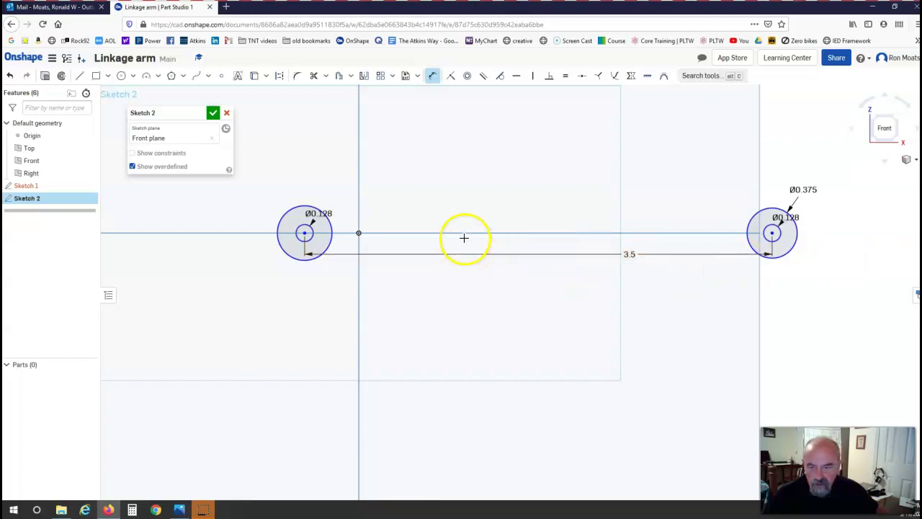
# - Dimension the outer circle around the hole left of the origin to 0.375 in in diameter
pyautogui.click(299, 206)
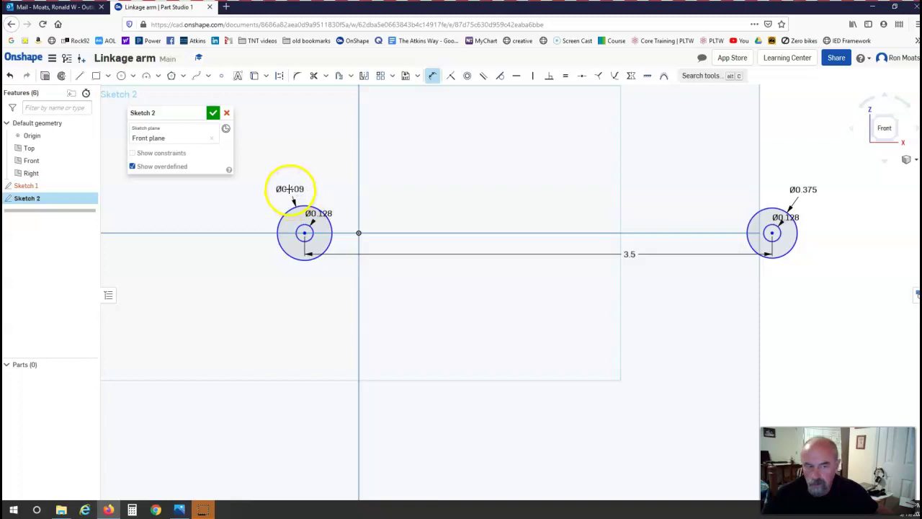
pyautogui.doubleClick(304, 190)
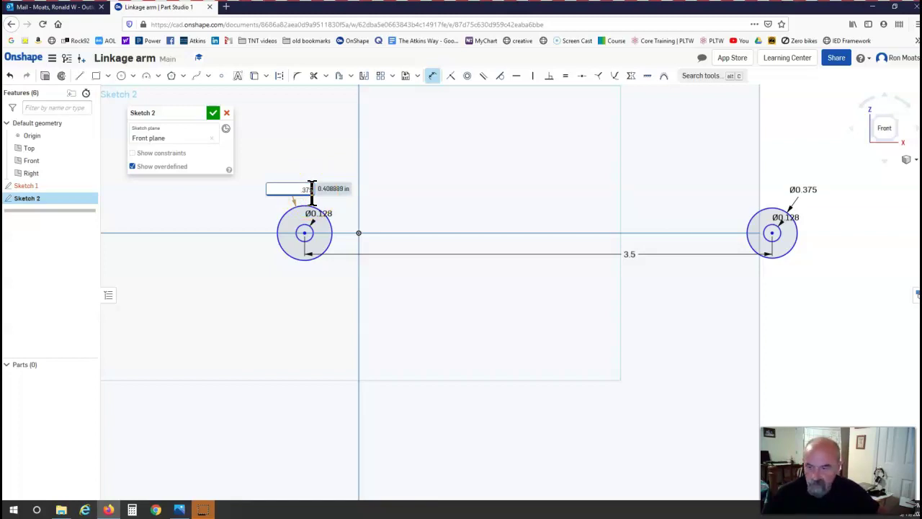
pyautogui.press('Return')
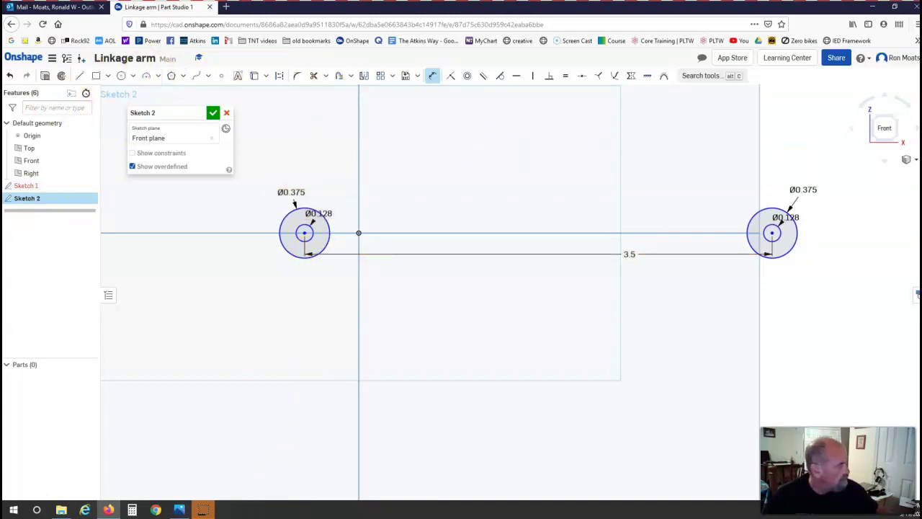
# - Consult the linkage arm reference drawing for the dimensions of the bar between the rounded ends
pyautogui.click(180, 509)
pyautogui.moveTo(634, 43)
pyautogui.mouseDown()
pyautogui.moveTo(442, 127)
pyautogui.moveTo(452, 120)
pyautogui.mouseUp()
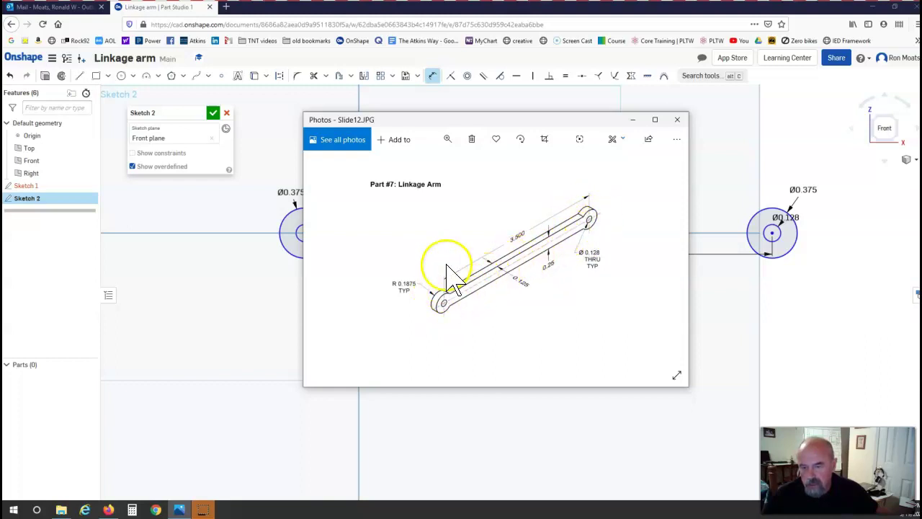
pyautogui.moveTo(454, 120)
pyautogui.mouseDown()
pyautogui.moveTo(809, 148)
pyautogui.moveTo(921, 152)
pyautogui.moveTo(921, 142)
pyautogui.mouseUp()
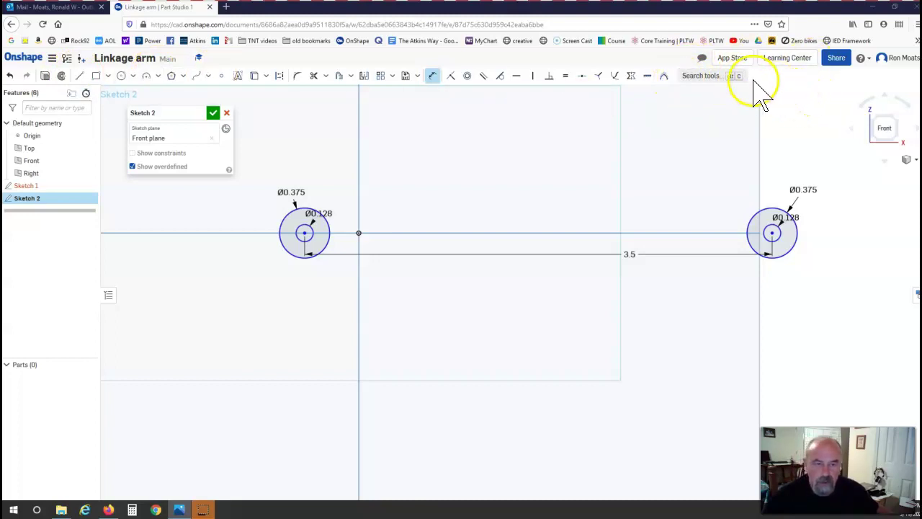
# - Search the sketch tools for "construction line"
pyautogui.click(728, 76)
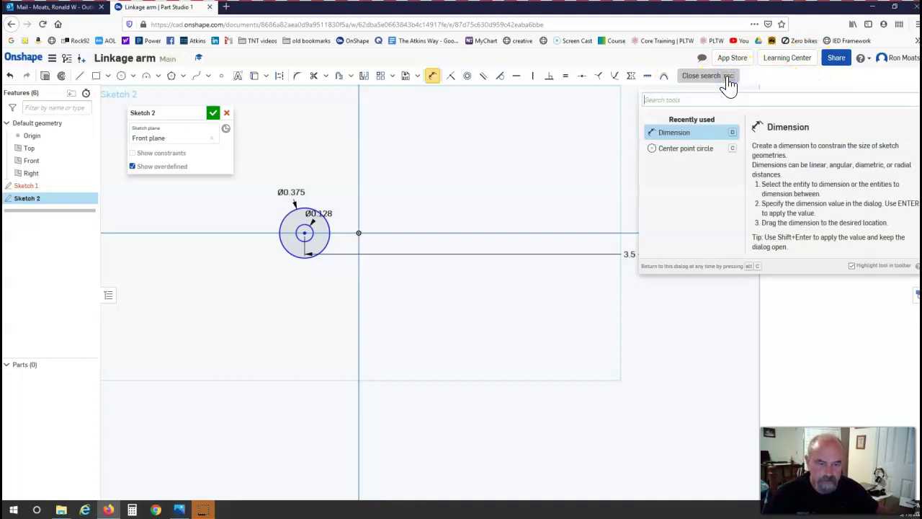
pyautogui.write('constru')
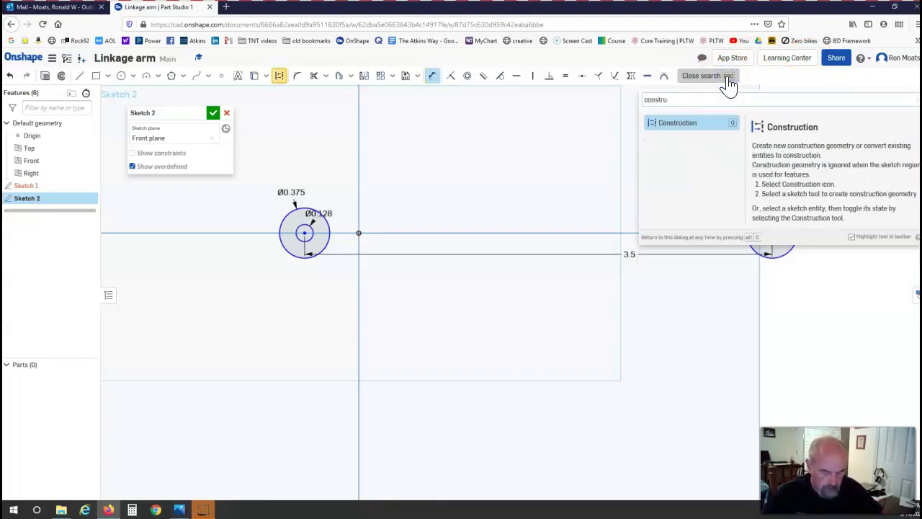
pyautogui.write('ction line')
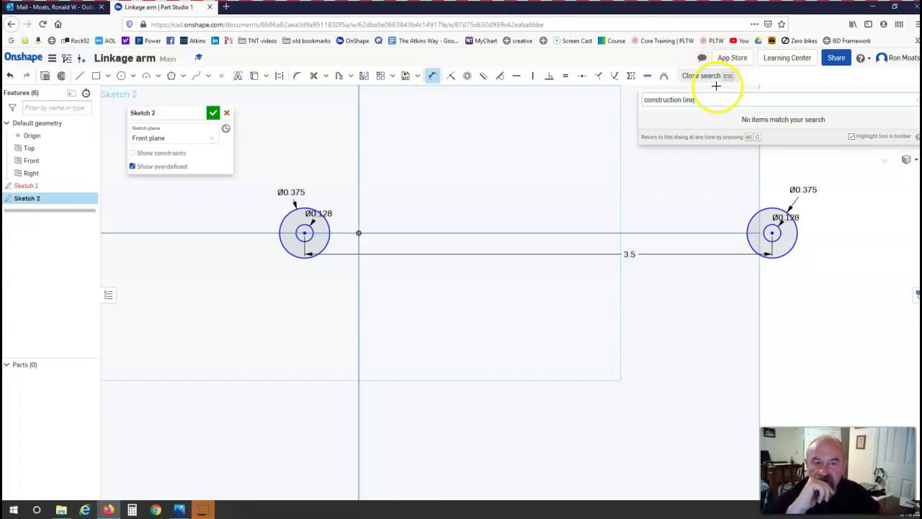
pyautogui.click(726, 77)
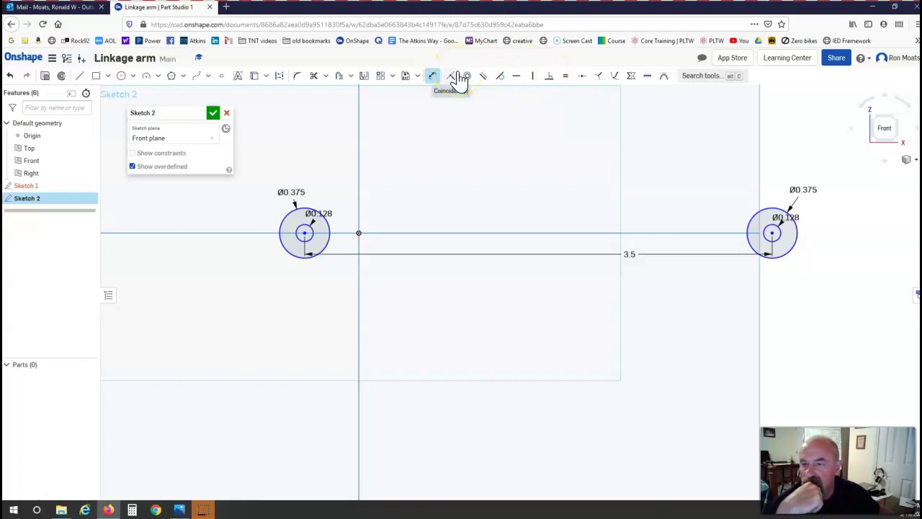
# - Sketch a line about 4.12 in long on the horizontal axis, passing through both circle centres and extending beyond the outer circles
pyautogui.click(282, 78)
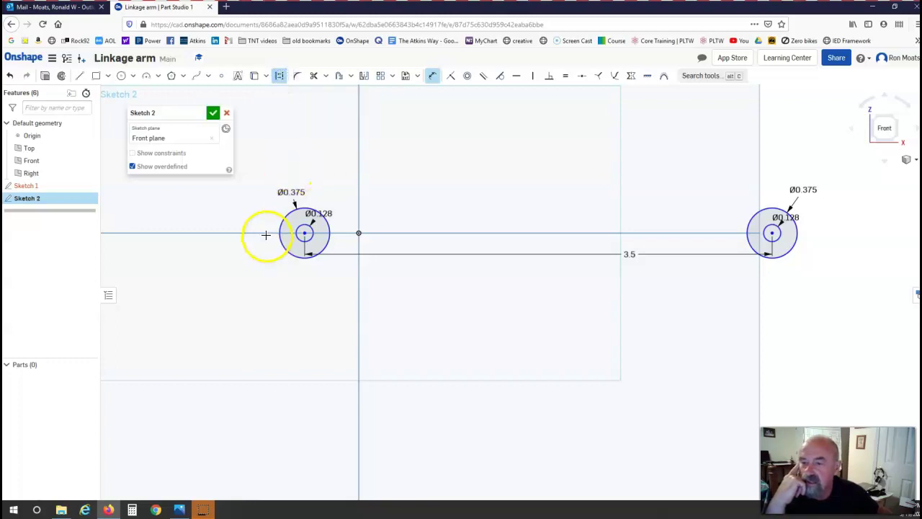
pyautogui.click(265, 233)
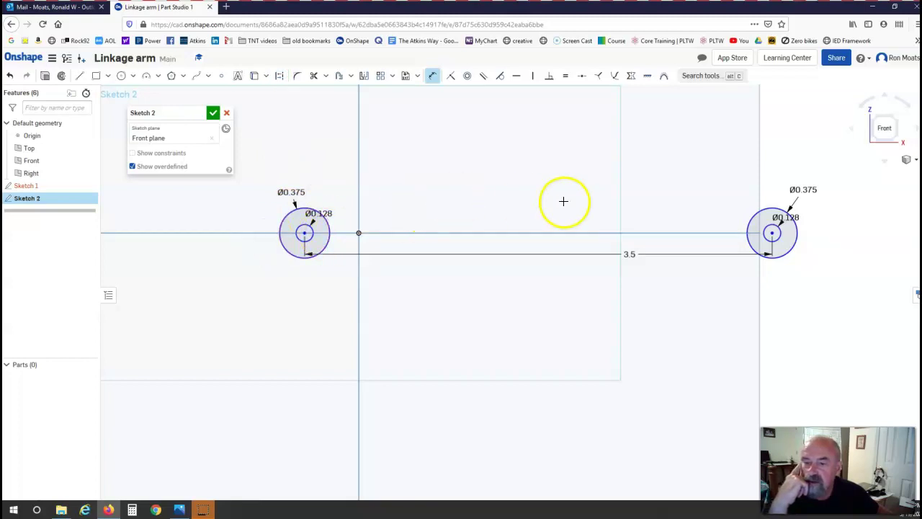
pyautogui.click(82, 76)
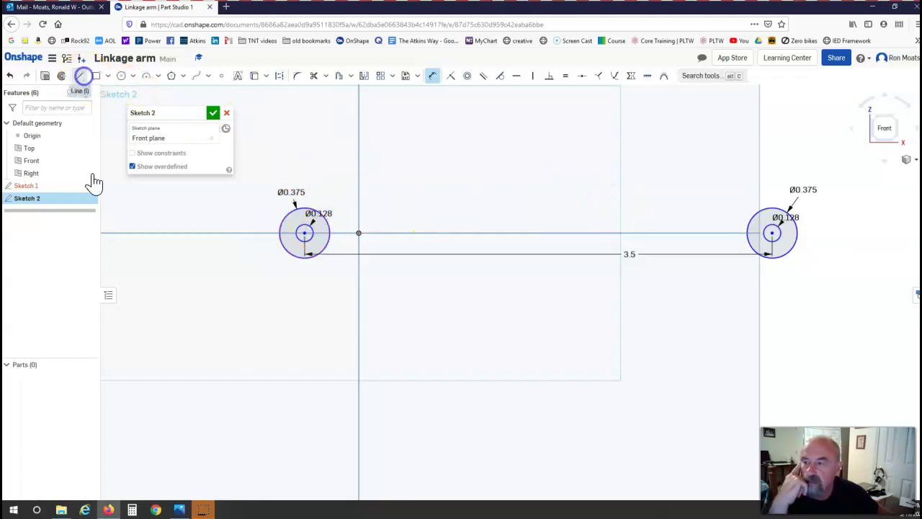
pyautogui.click(262, 233)
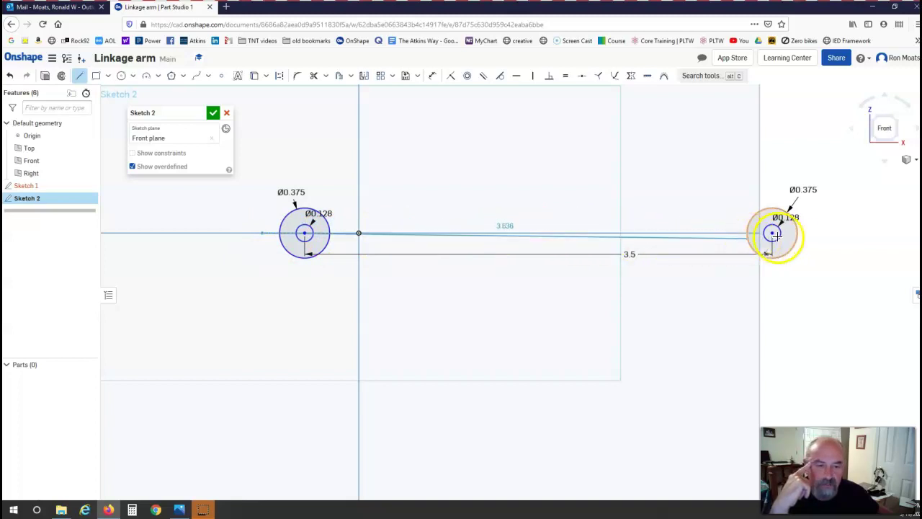
pyautogui.click(814, 231)
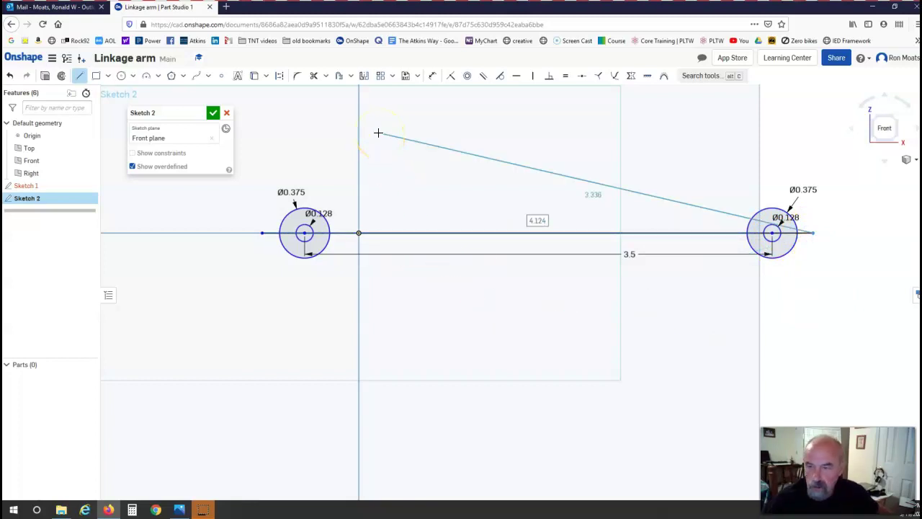
# - Try converting the line through the circle centres to construction geometry, and sketch a parallel horizontal line just below it across both outer circles
pyautogui.click(280, 77)
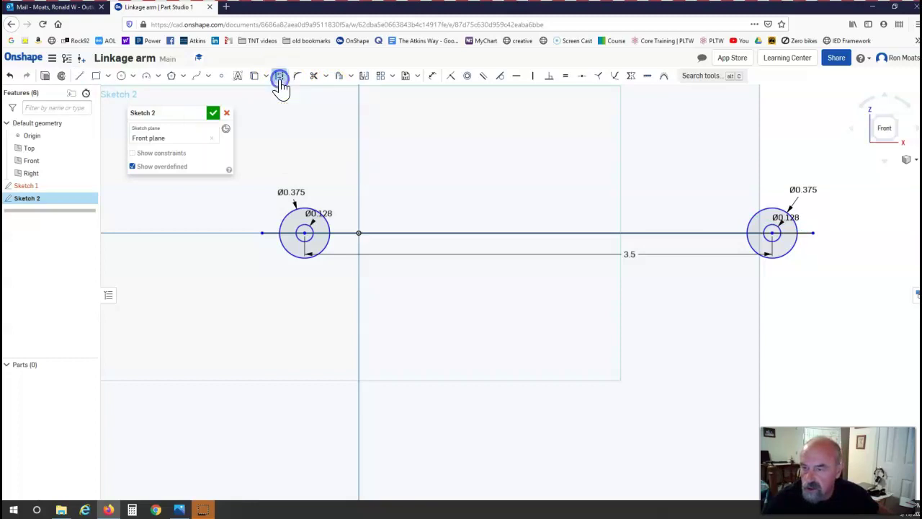
pyautogui.click(348, 232)
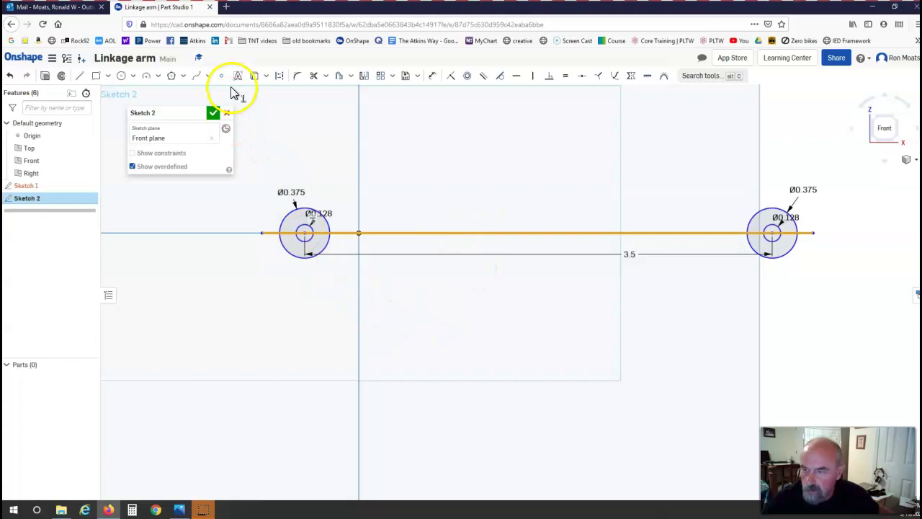
pyautogui.click(83, 77)
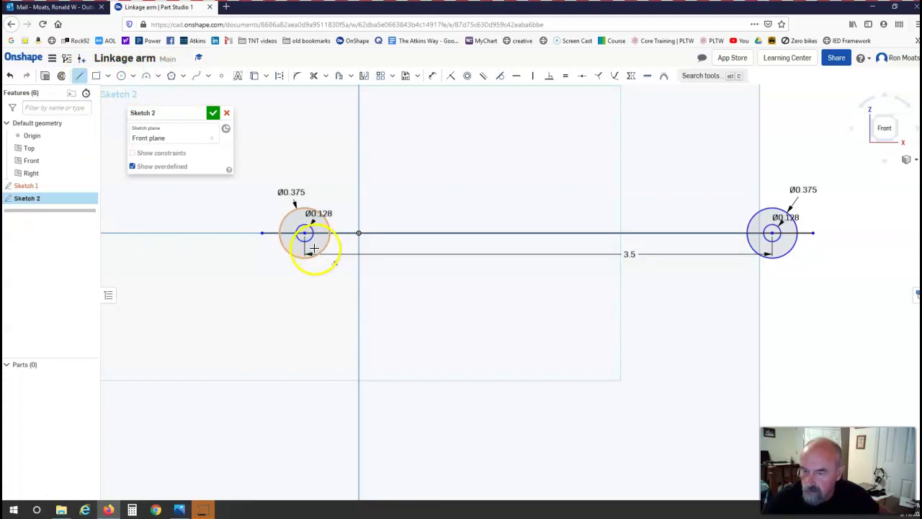
pyautogui.moveTo(267, 246); pyautogui.dragTo(821, 246)
pyautogui.press('Escape')
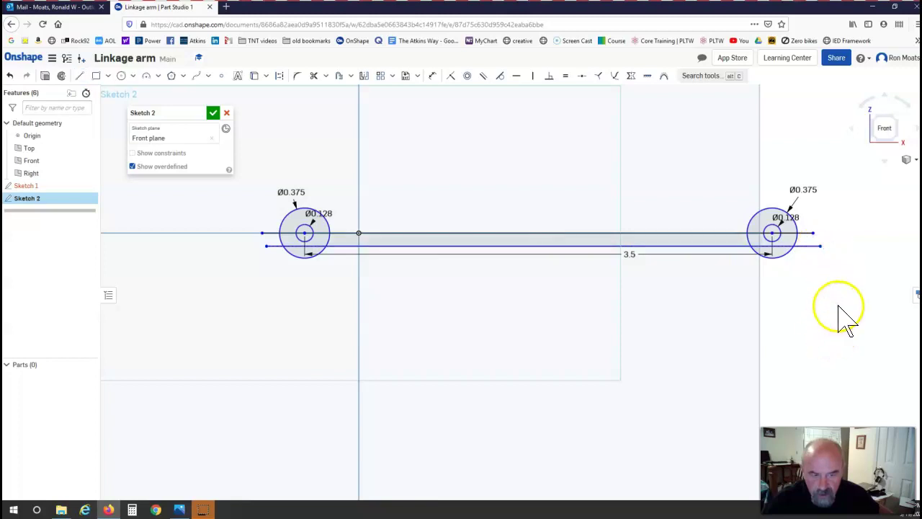
# - Toggle the lower horizontal line to construction geometry and back to a regular line
pyautogui.click(458, 247)
pyautogui.click(280, 77)
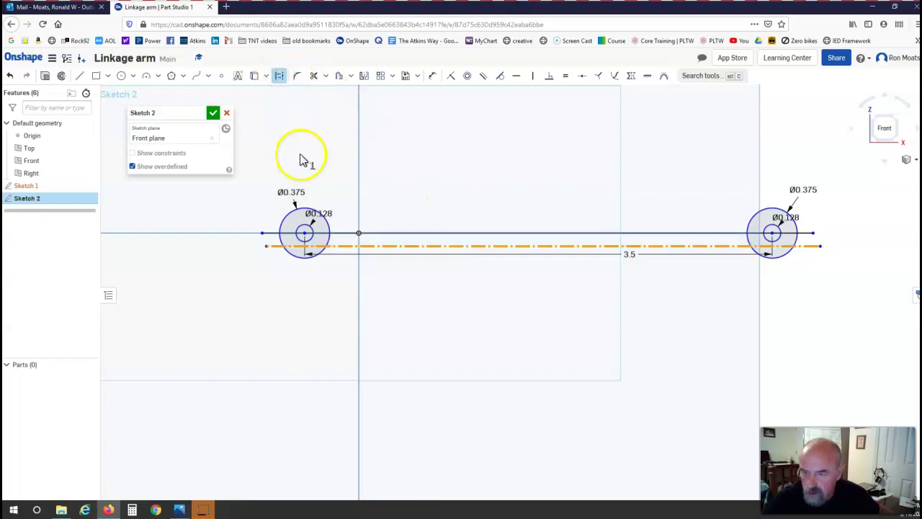
pyautogui.click(279, 77)
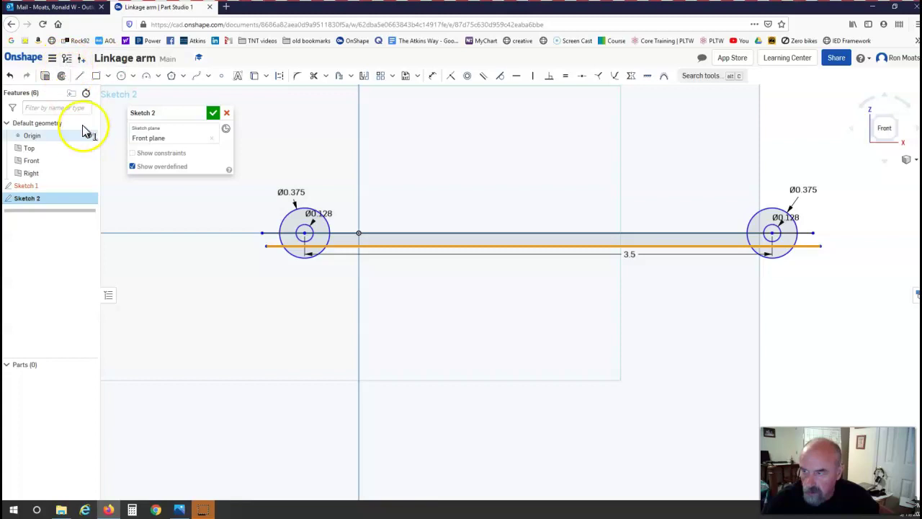
# - Undo the recent edits back through the lower line, the line through the circle centres and the 0.375 in dimension left of the origin
pyautogui.click(10, 76)
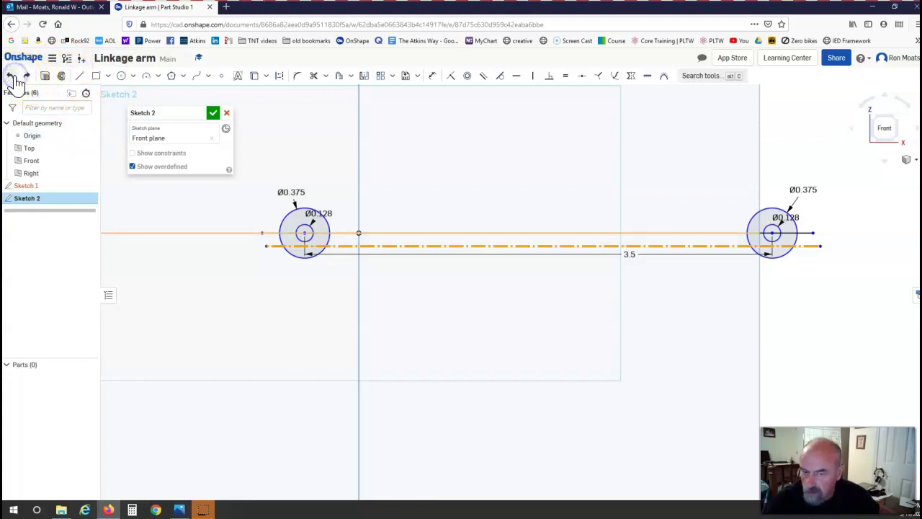
pyautogui.click(12, 76)
pyautogui.click(11, 76)
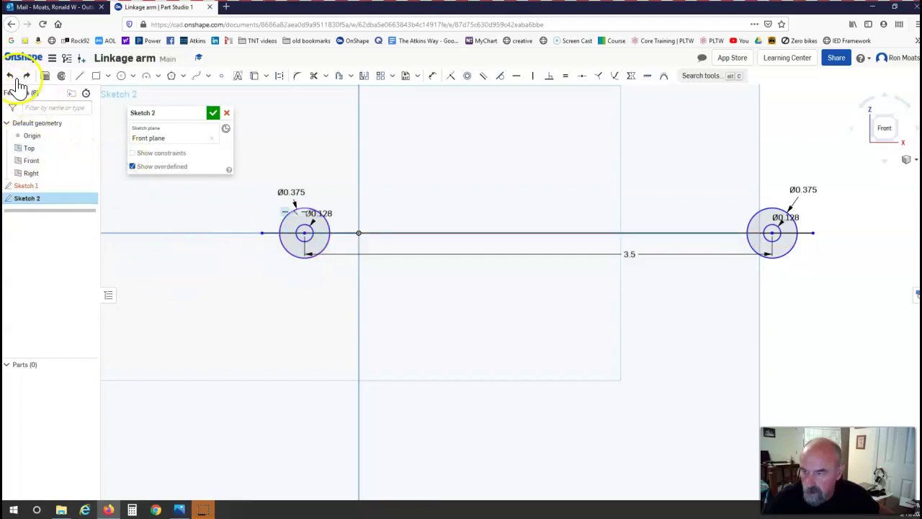
pyautogui.click(10, 76)
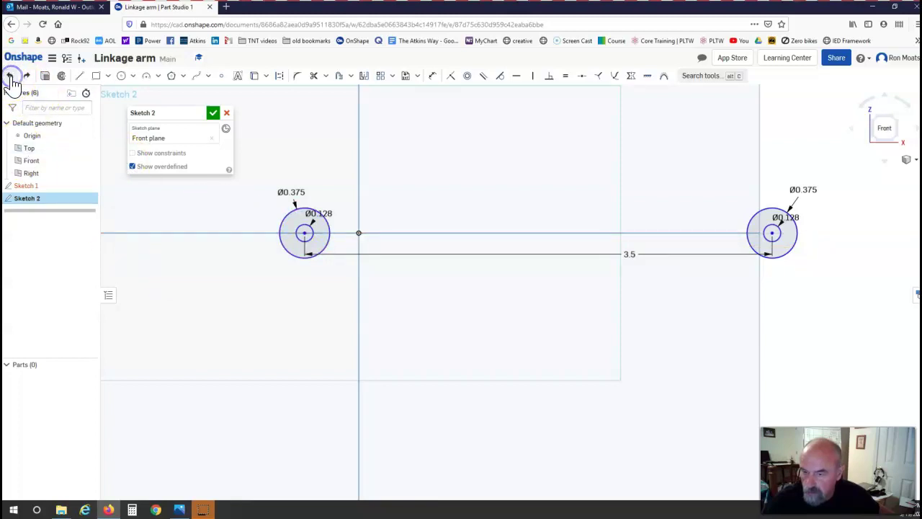
pyautogui.click(11, 76)
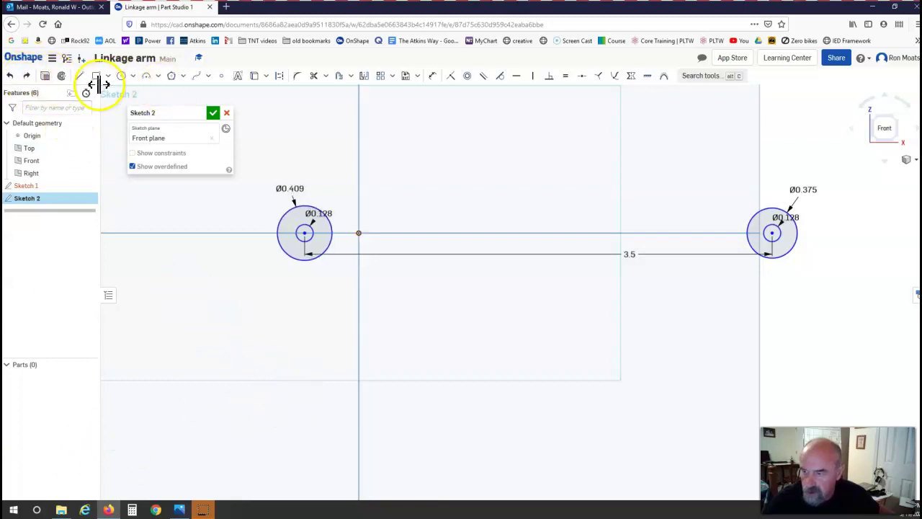
# - Sketch a horizontal line about 4.15 in long just below the circle centres, extending beyond both outer circles
pyautogui.click(80, 76)
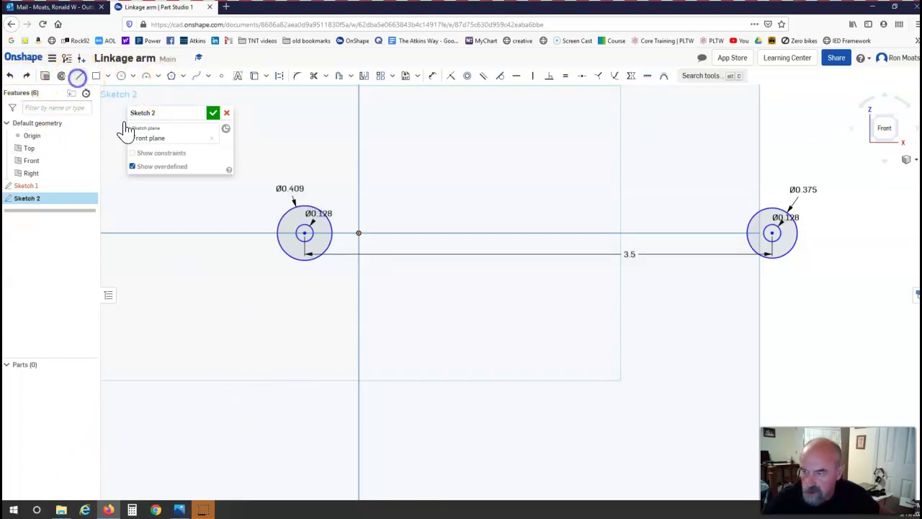
pyautogui.click(266, 247)
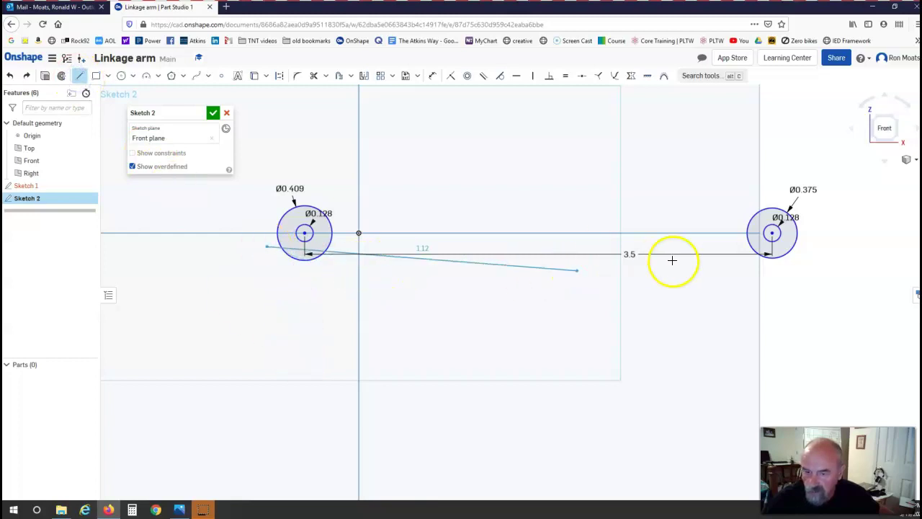
pyautogui.click(821, 247)
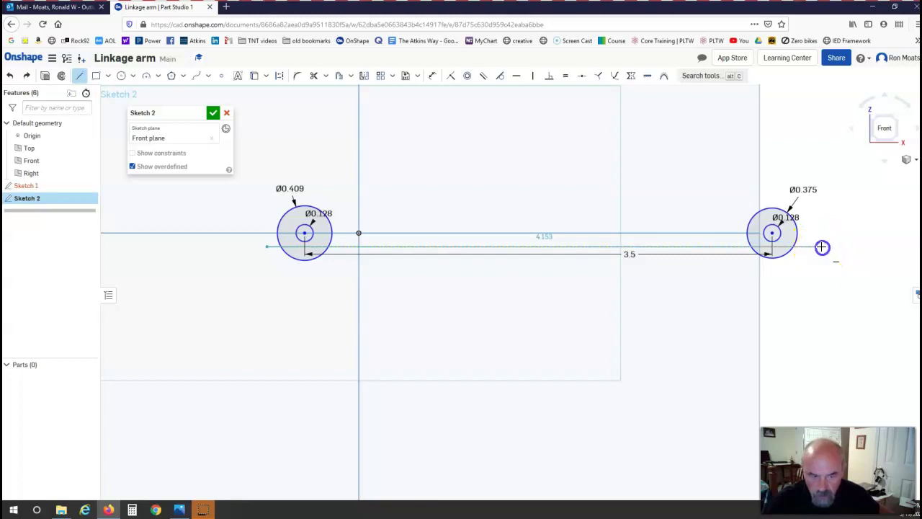
pyautogui.press('Escape')
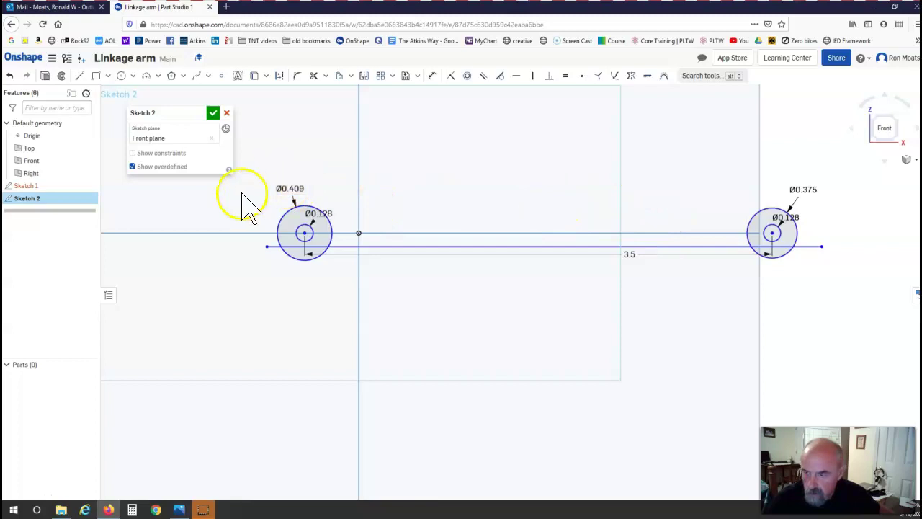
# - Dimension the lower bar line 0.125 in from the horizontal axis
pyautogui.click(433, 76)
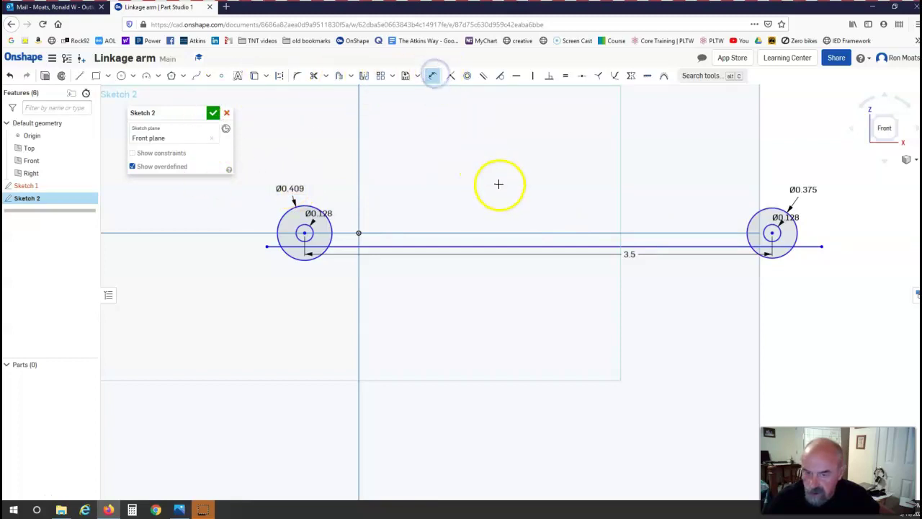
pyautogui.click(525, 245)
pyautogui.click(488, 233)
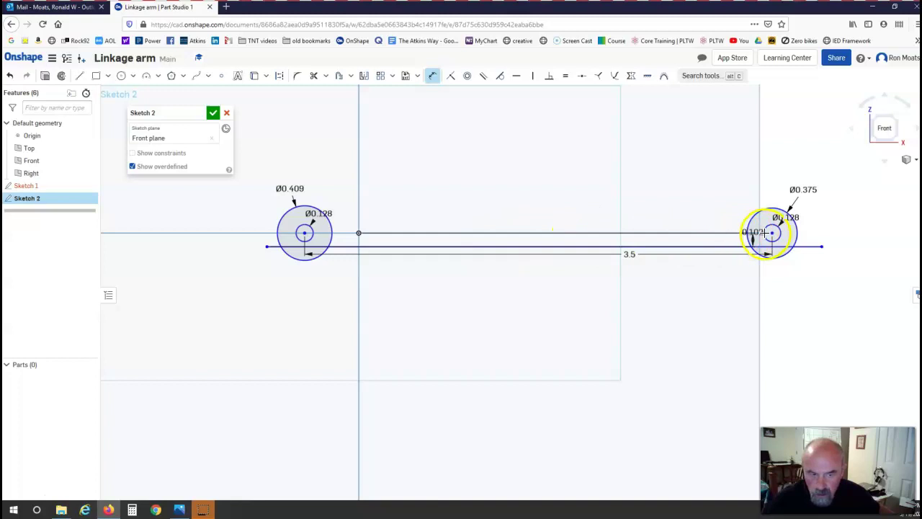
pyautogui.click(844, 239)
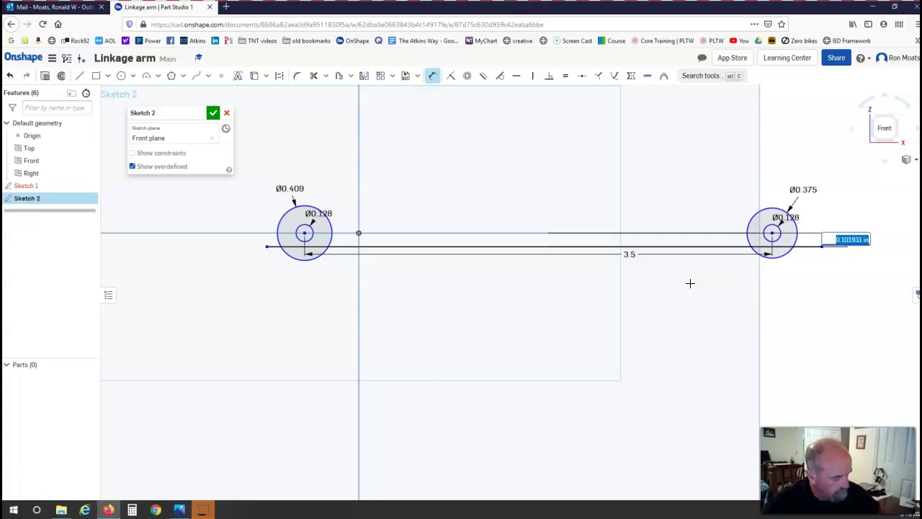
pyautogui.press('BackSpace')
pyautogui.press('Return')
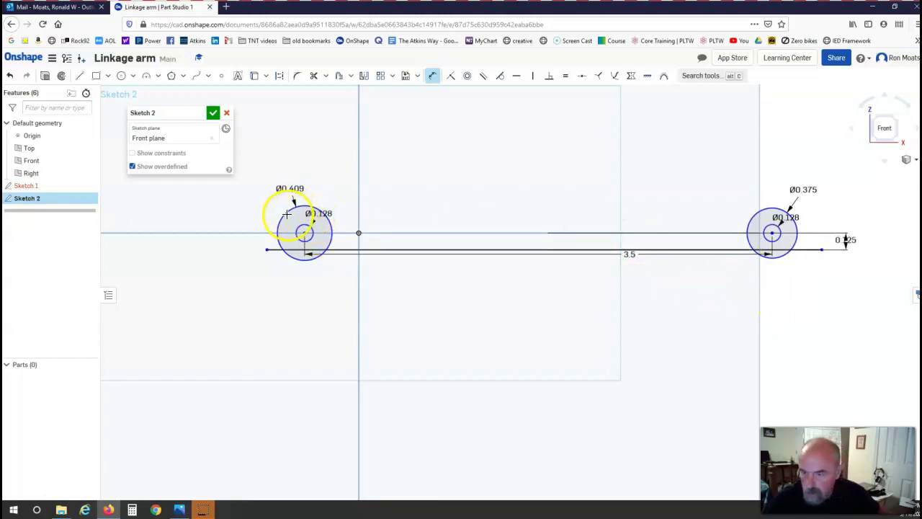
# - Sketch a horizontal line about 4.28 in long just above the circle centres, extending beyond both outer circles
pyautogui.click(79, 76)
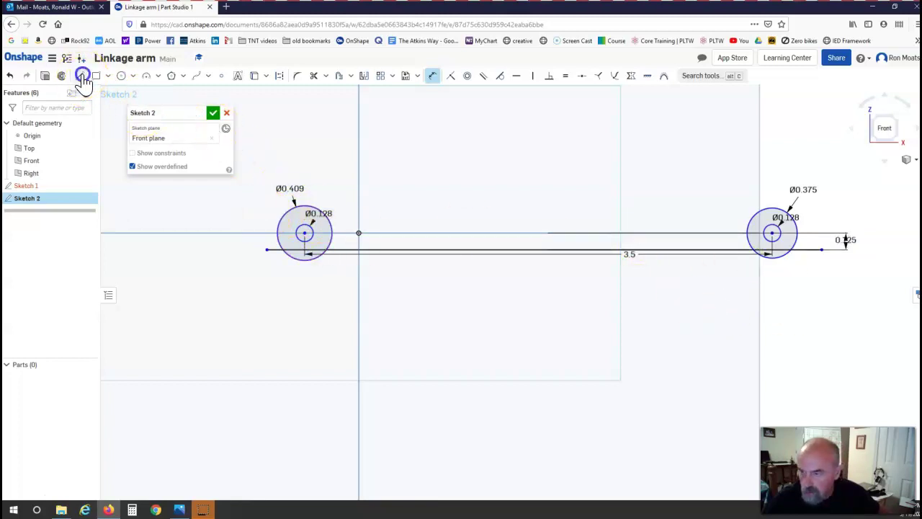
pyautogui.click(266, 215)
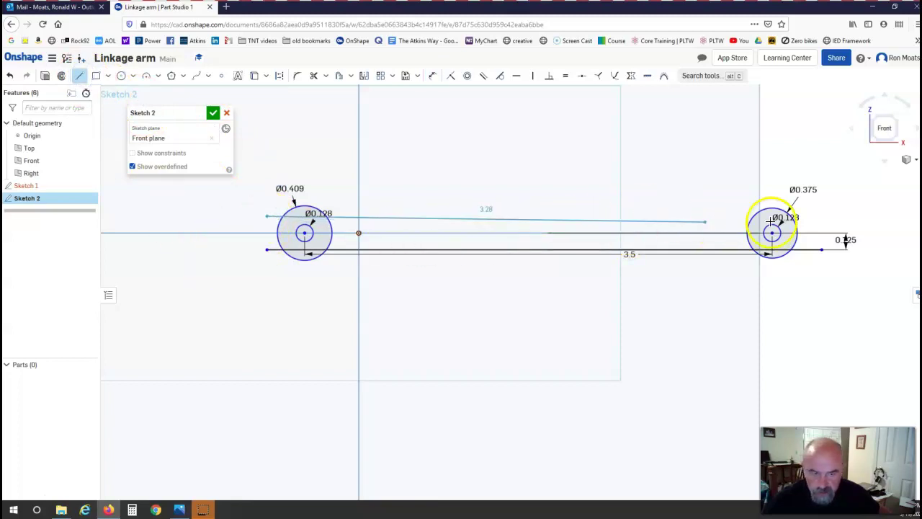
pyautogui.click(838, 216)
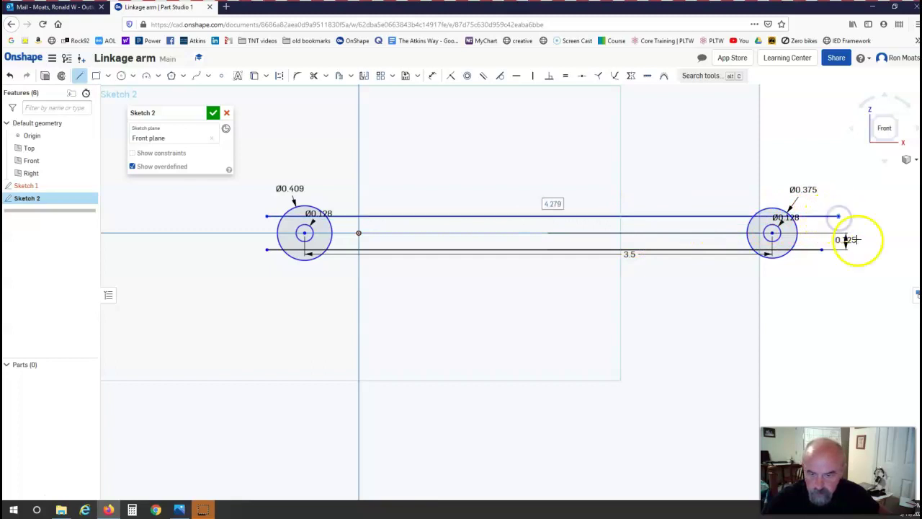
pyautogui.press('Escape')
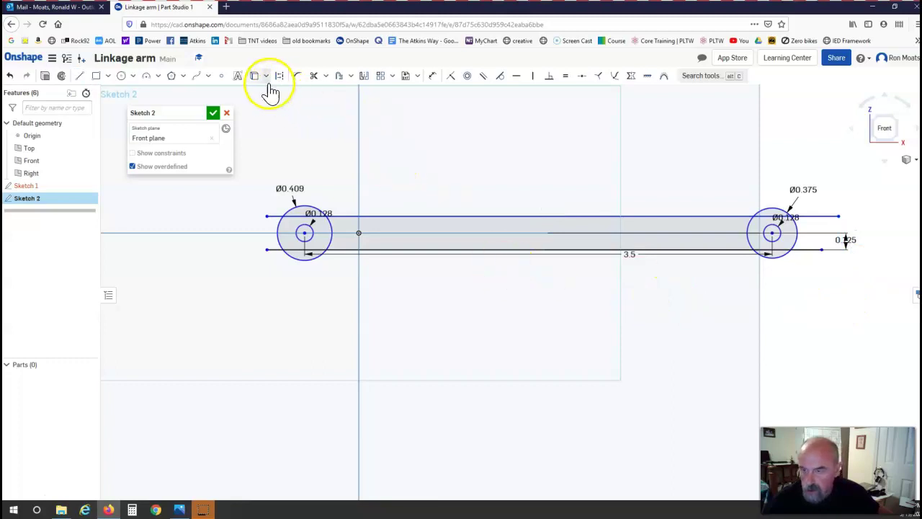
pyautogui.click(433, 75)
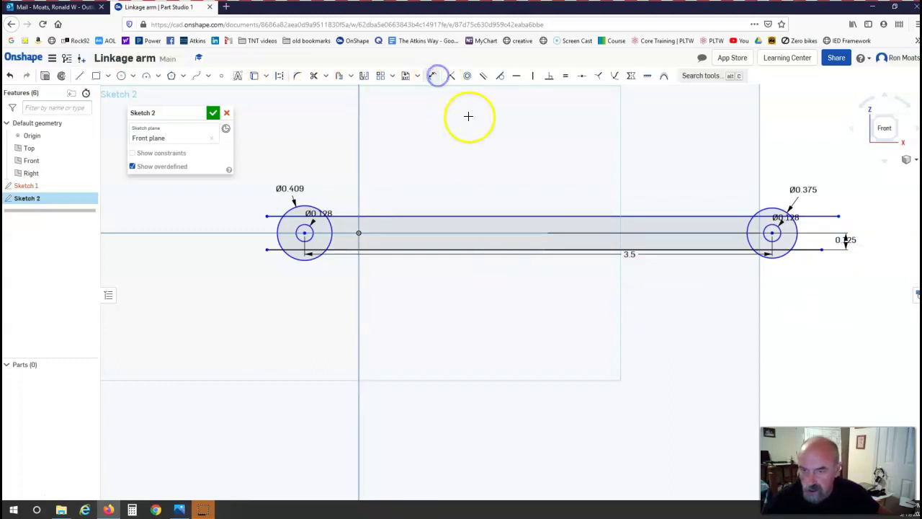
pyautogui.click(605, 216)
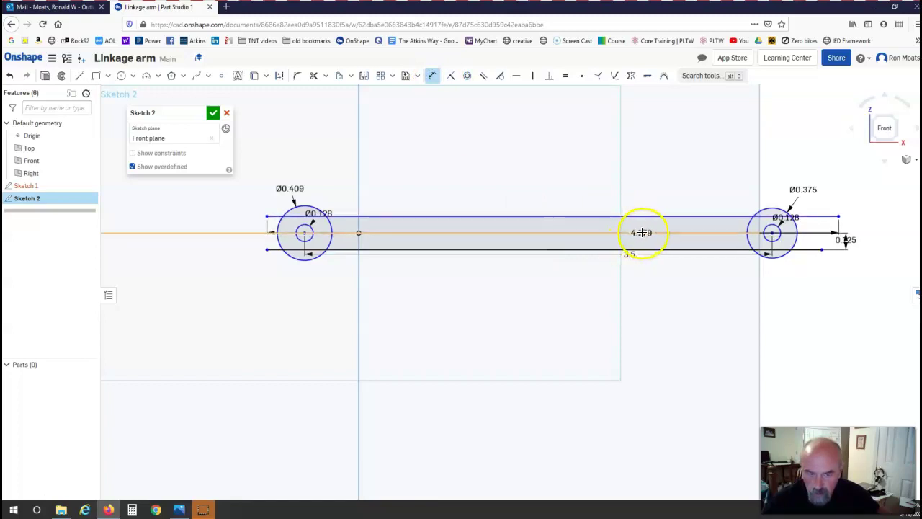
pyautogui.press('Escape')
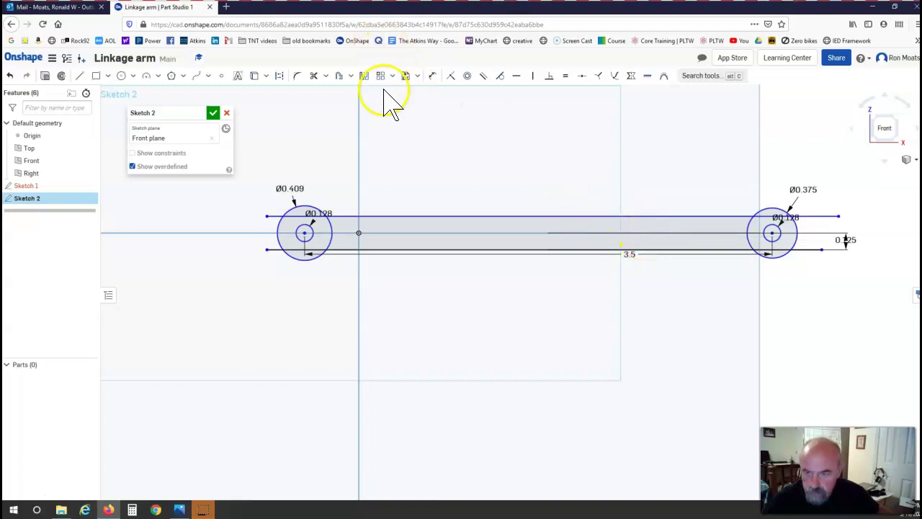
# - Dimension the upper bar line 0.125 in from the horizontal axis
pyautogui.click(432, 77)
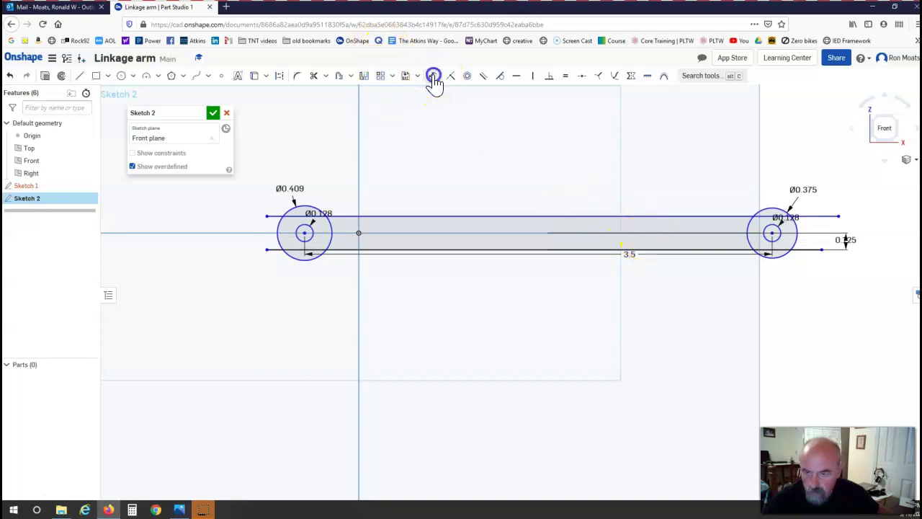
pyautogui.click(540, 233)
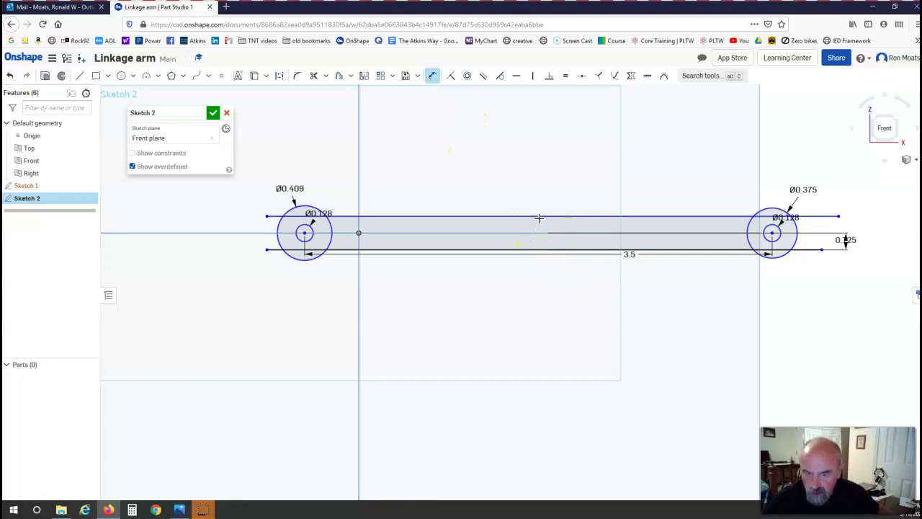
pyautogui.click(540, 216)
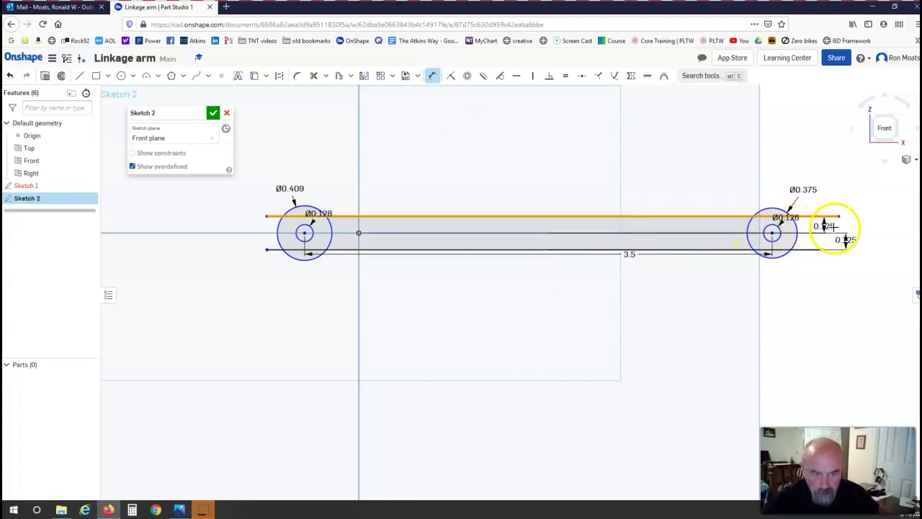
pyautogui.click(852, 226)
pyautogui.click(862, 251)
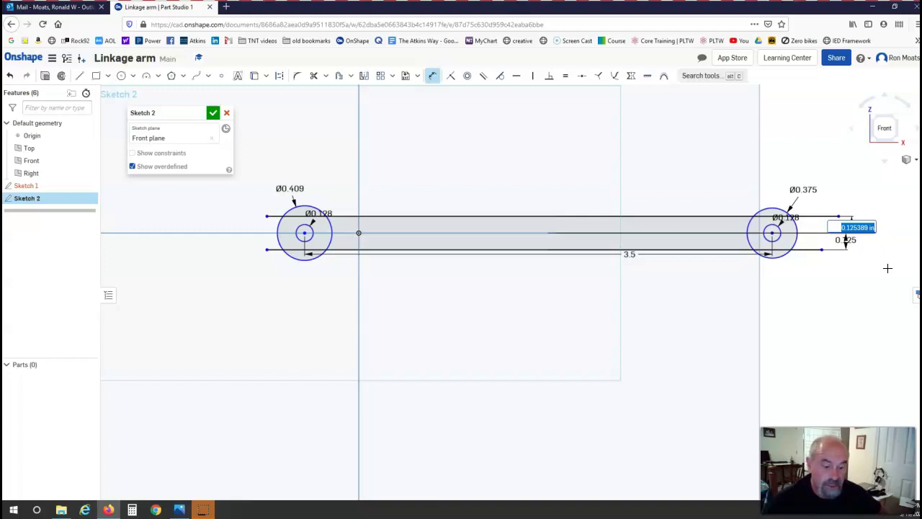
pyautogui.press('BackSpace')
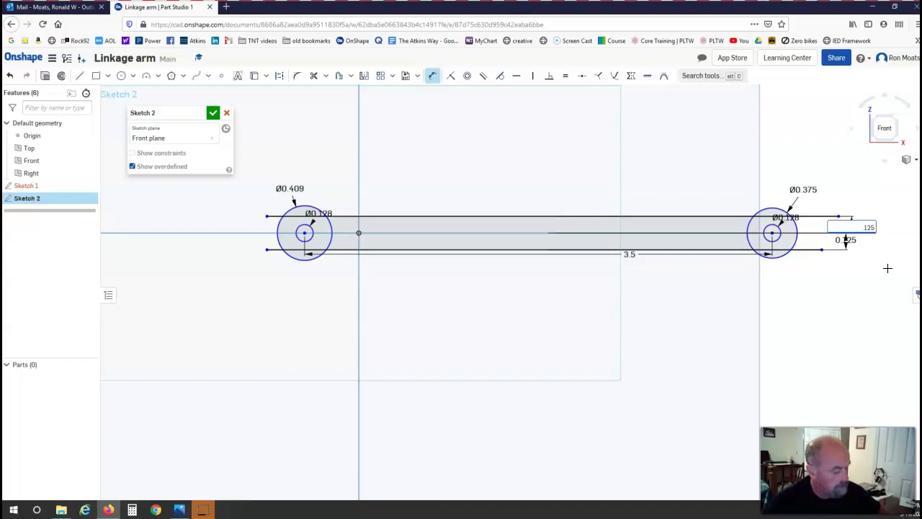
pyautogui.press('Return')
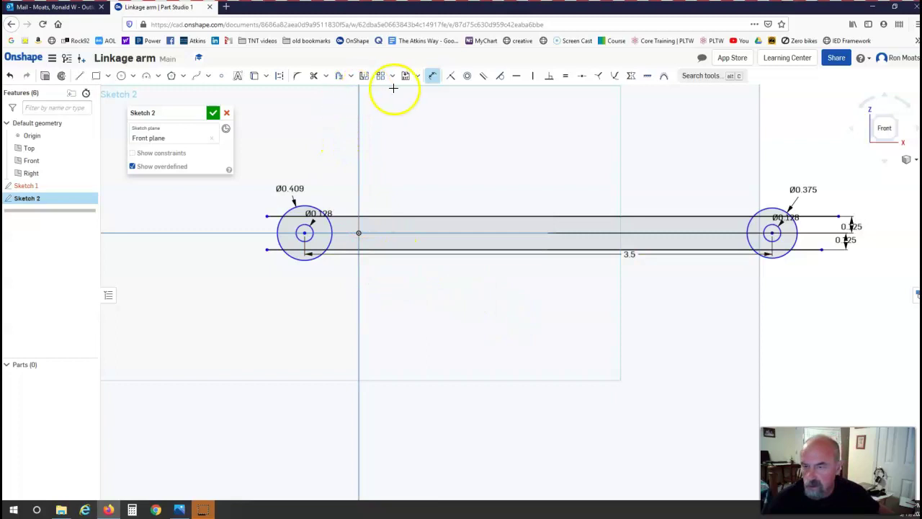
# - Trim the bar lines and the inner arc at the left outer circle so the bar opens into the rounded end
pyautogui.click(314, 77)
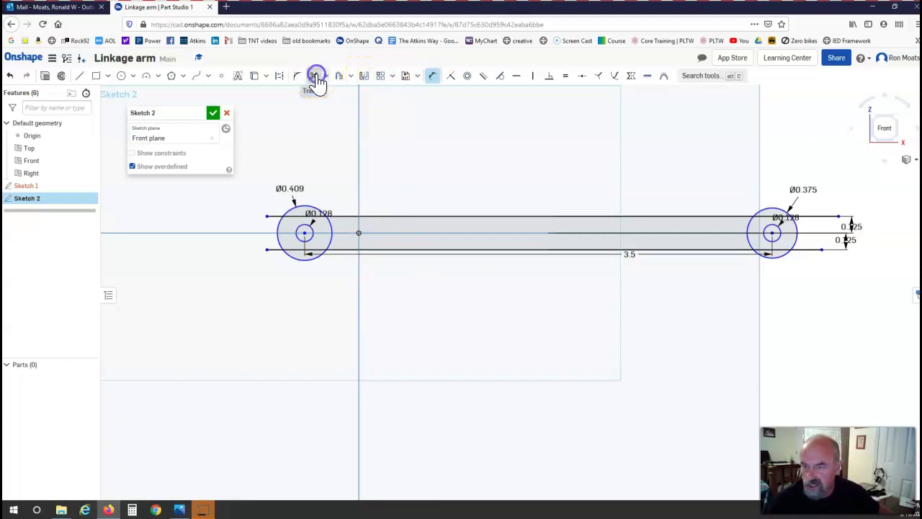
pyautogui.click(316, 215)
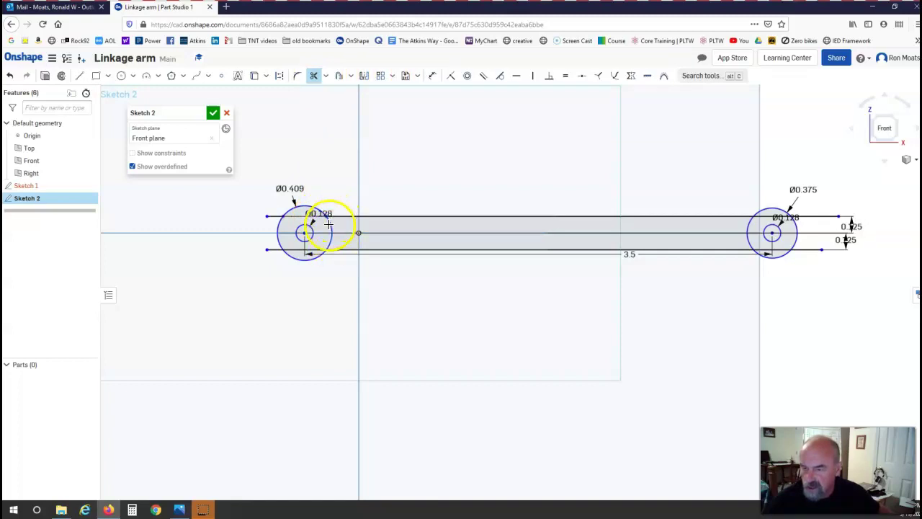
pyautogui.click(333, 224)
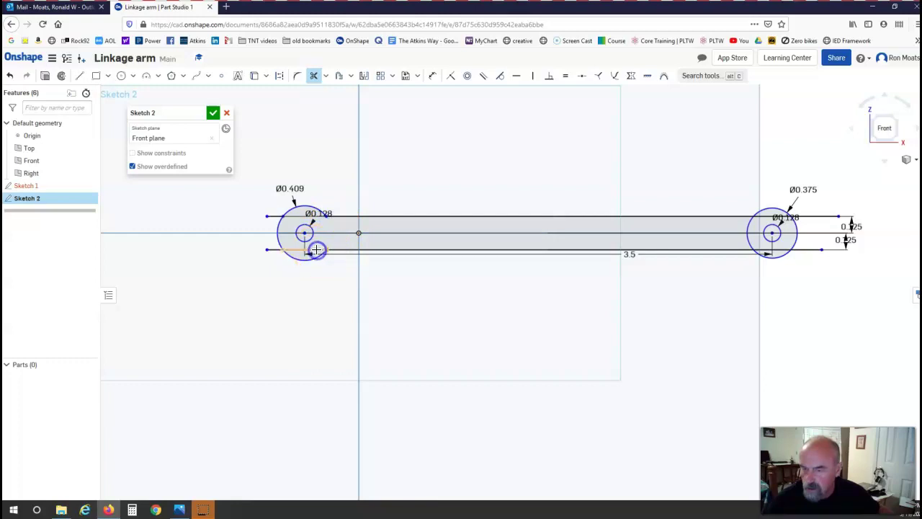
pyautogui.click(273, 250)
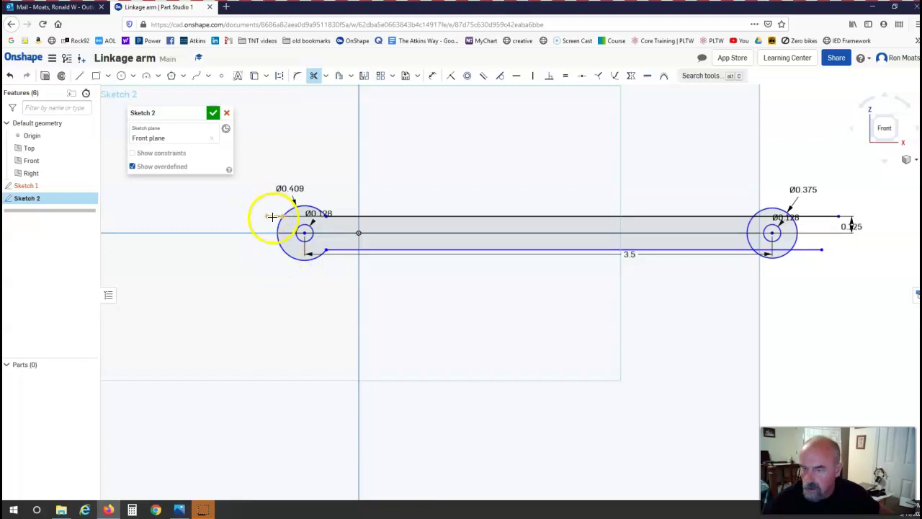
pyautogui.click(272, 216)
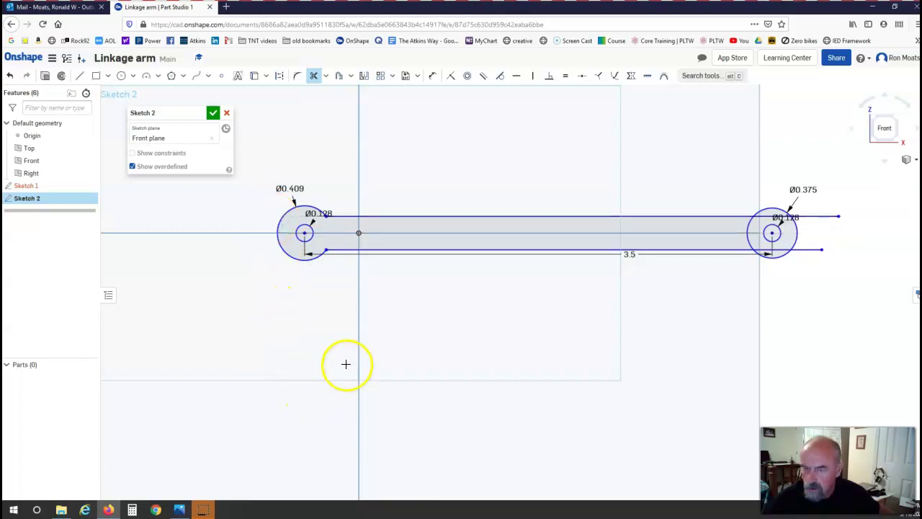
# - Trim the inner arc and the bar lines inside and beyond the right outer circle to finish the closed arm outline
pyautogui.click(748, 225)
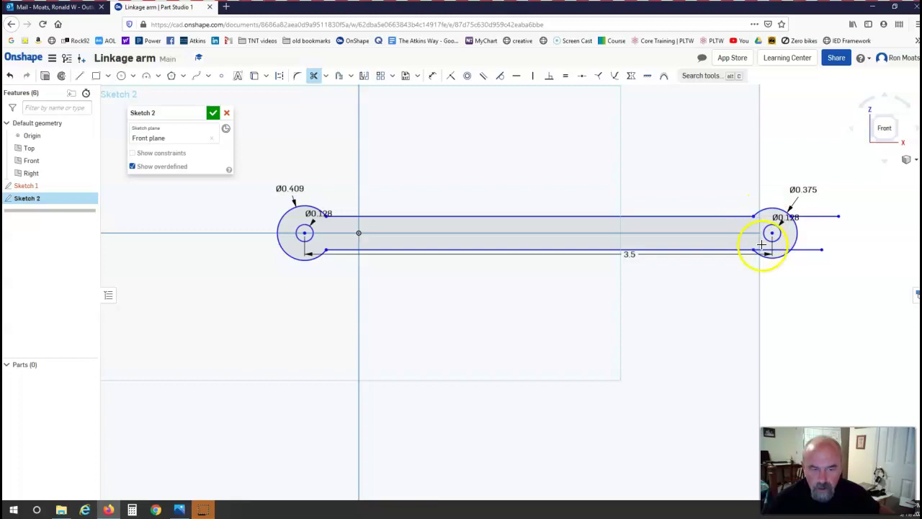
pyautogui.click(772, 249)
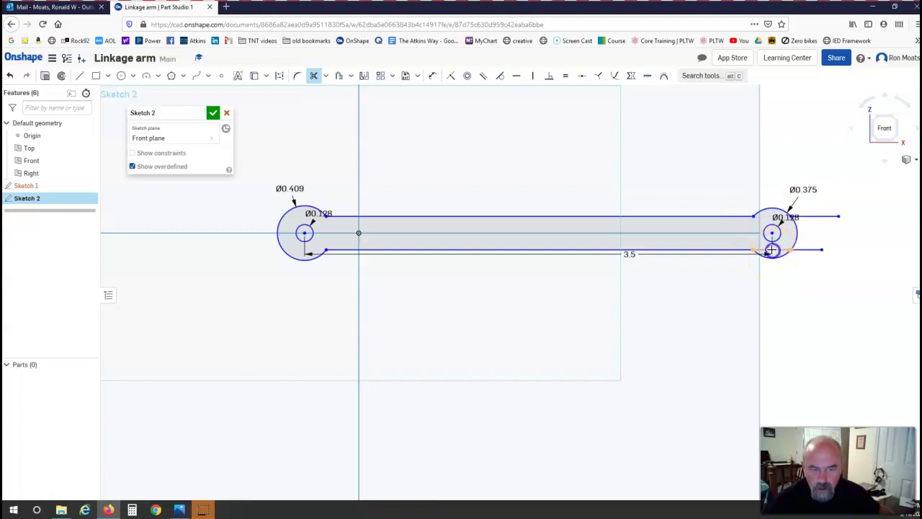
pyautogui.click(812, 249)
pyautogui.click(819, 214)
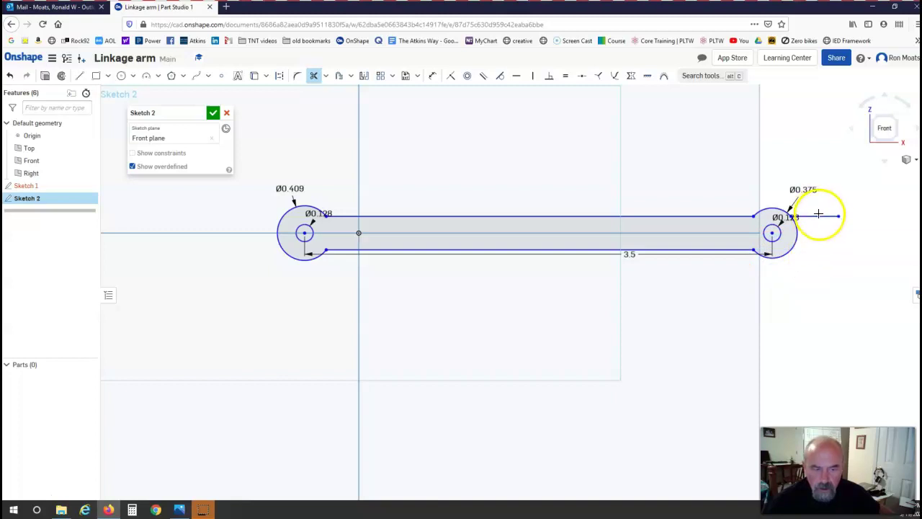
pyautogui.click(819, 214)
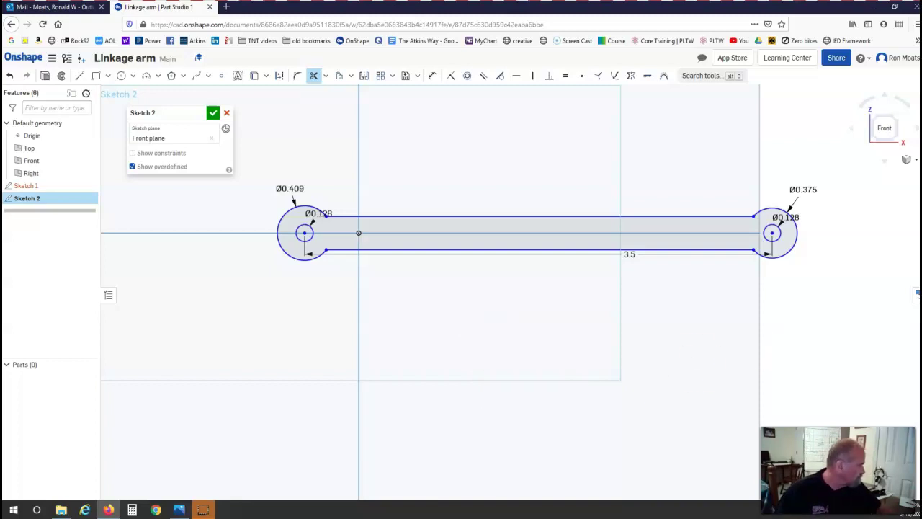
# - Check the trimmed profile against the Part #7 Linkage Arm reference drawing and accept the sketch
pyautogui.moveTo(921, 61); pyautogui.dragTo(509, 67)
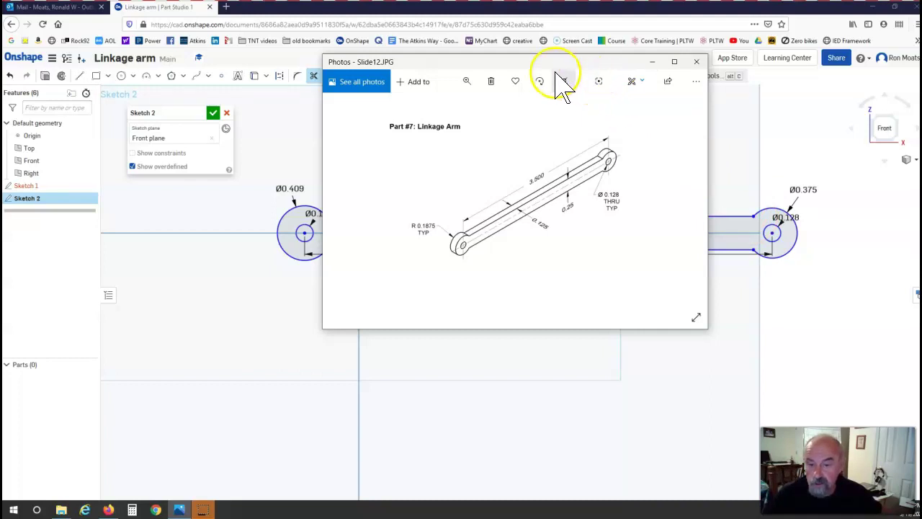
pyautogui.moveTo(511, 74)
pyautogui.mouseDown()
pyautogui.moveTo(633, 87)
pyautogui.moveTo(921, 151)
pyautogui.mouseUp()
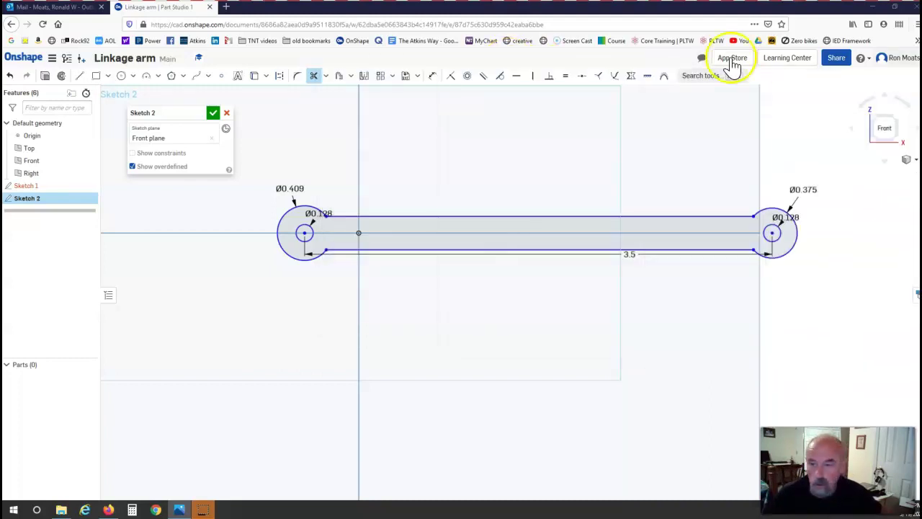
pyautogui.click(213, 113)
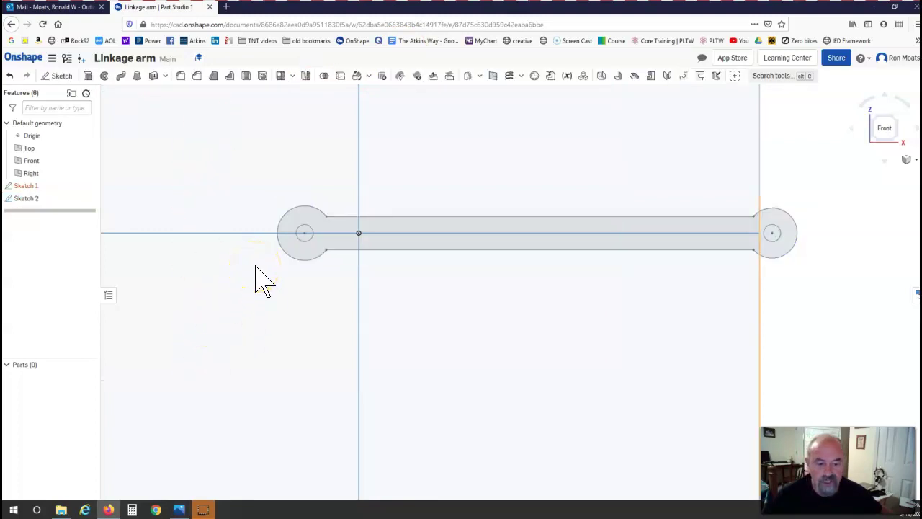
# - Delete the faulty Sketch 1 and rename the remaining arm sketch as Sketch 1
pyautogui.rightClick(29, 189)
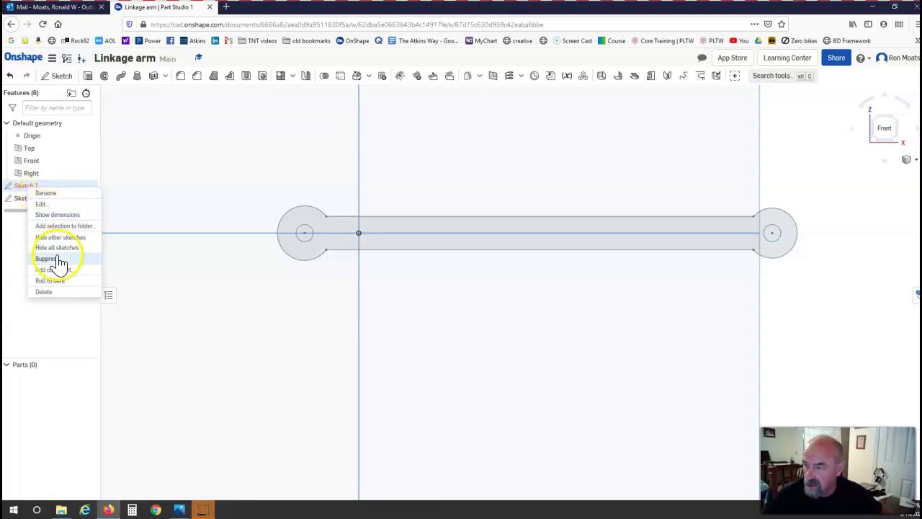
pyautogui.click(60, 295)
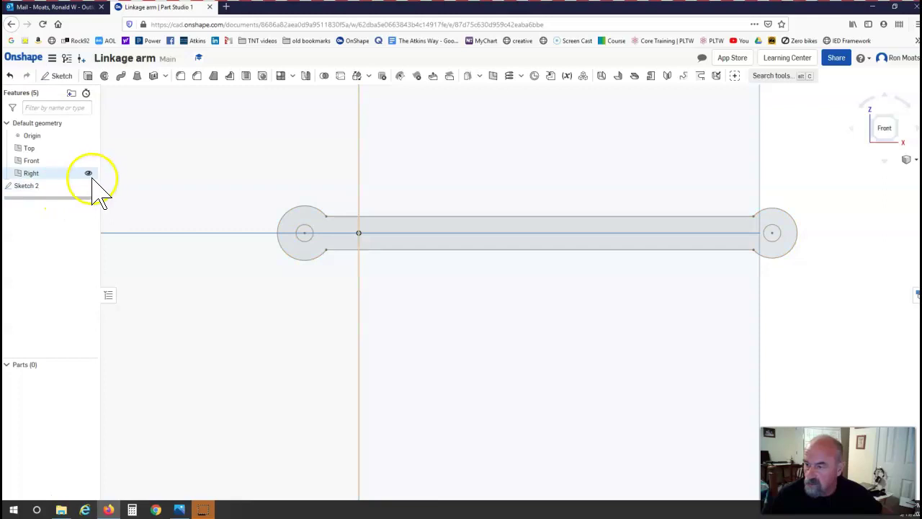
pyautogui.rightClick(47, 187)
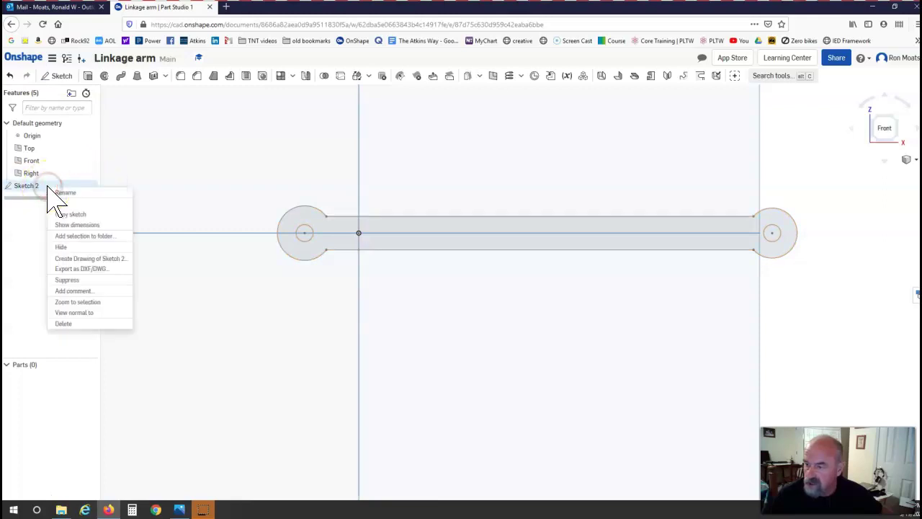
pyautogui.click(56, 198)
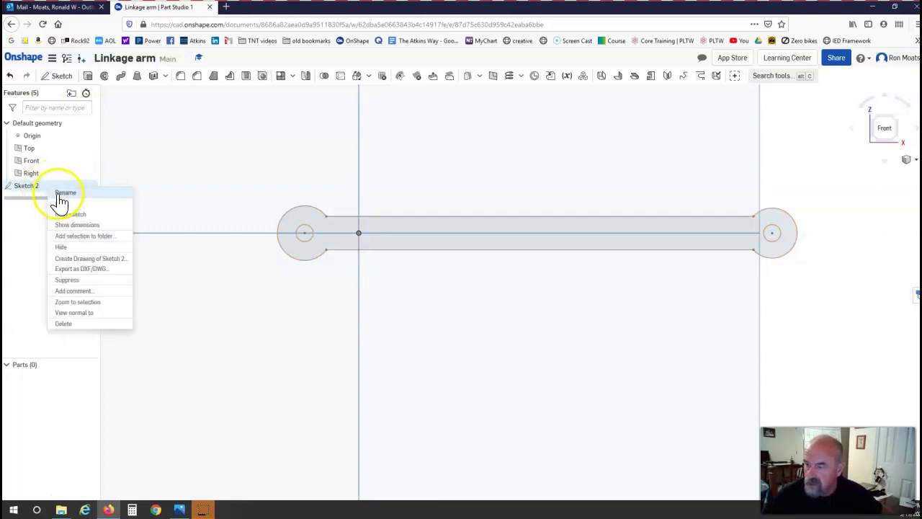
pyautogui.click(55, 186)
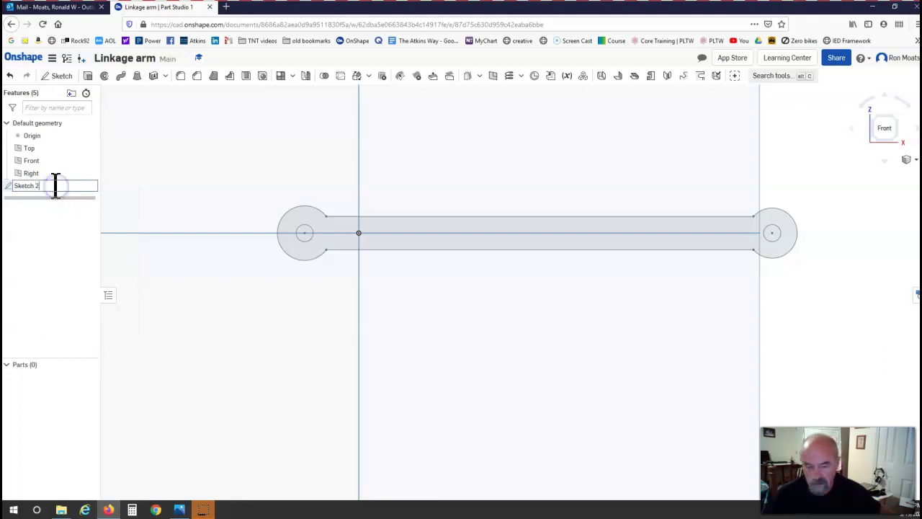
pyautogui.write('1')
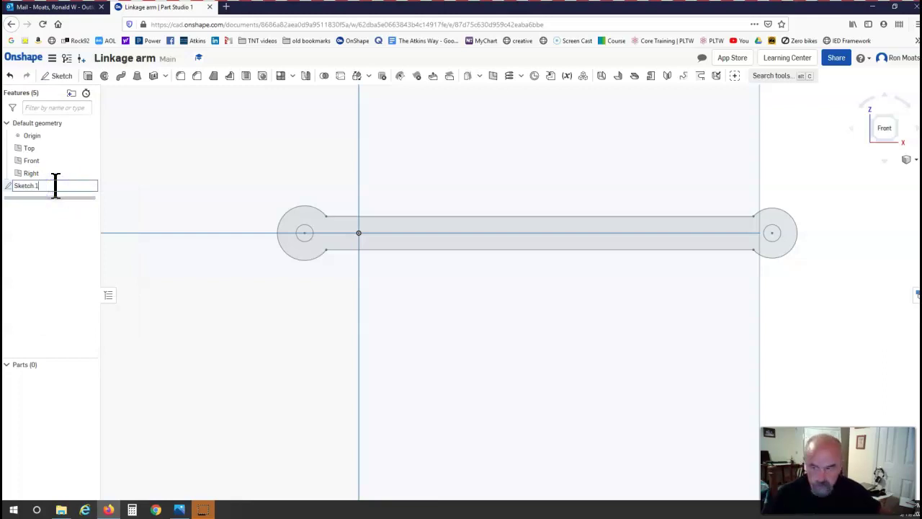
pyautogui.click(74, 182)
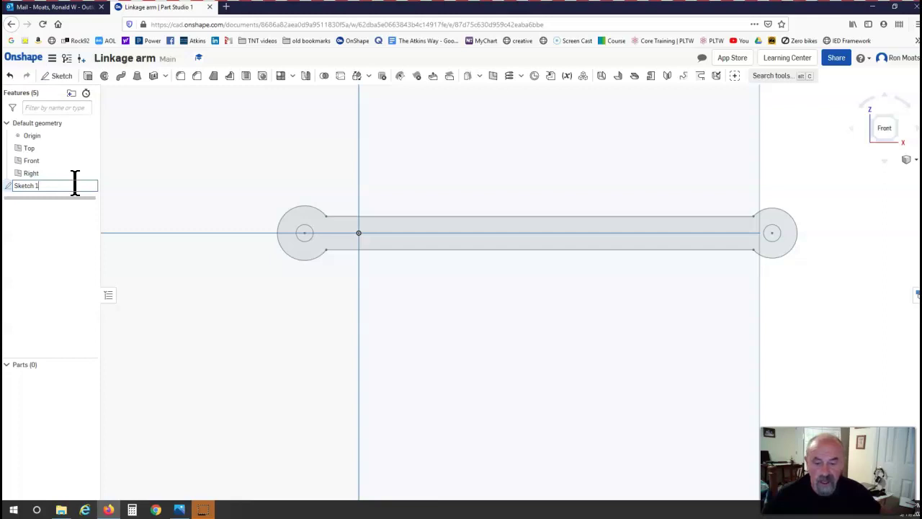
pyautogui.click(78, 205)
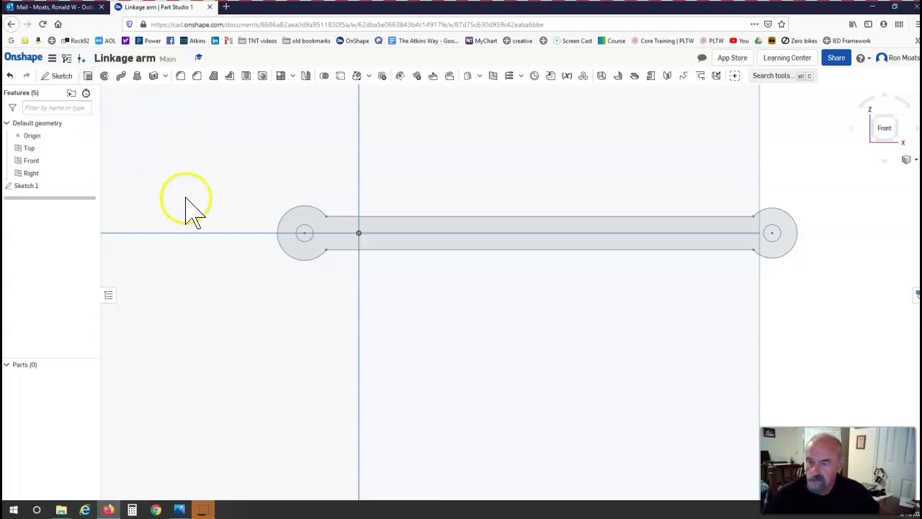
# - Extrude the arm profile as a new solid with a blind depth of 0.125 in, taking the thickness from the reference drawing
pyautogui.hotkey('shift', 'e')
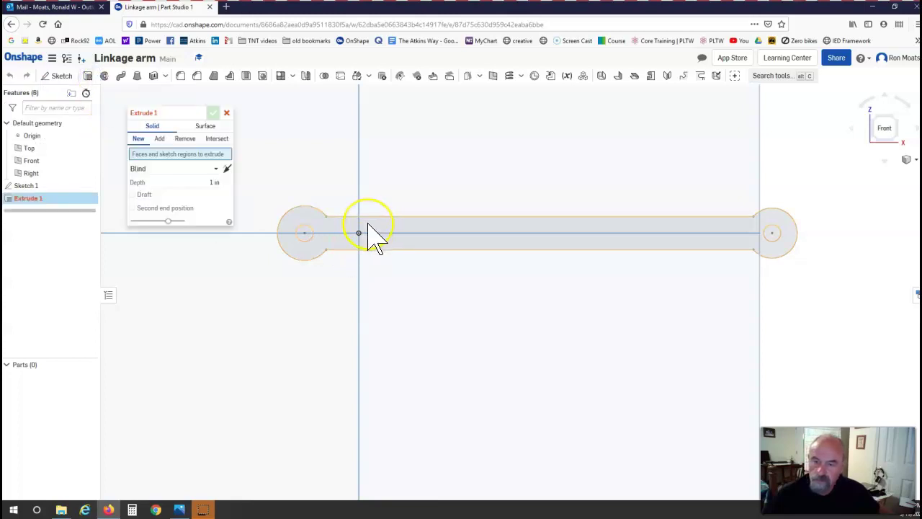
pyautogui.click(369, 223)
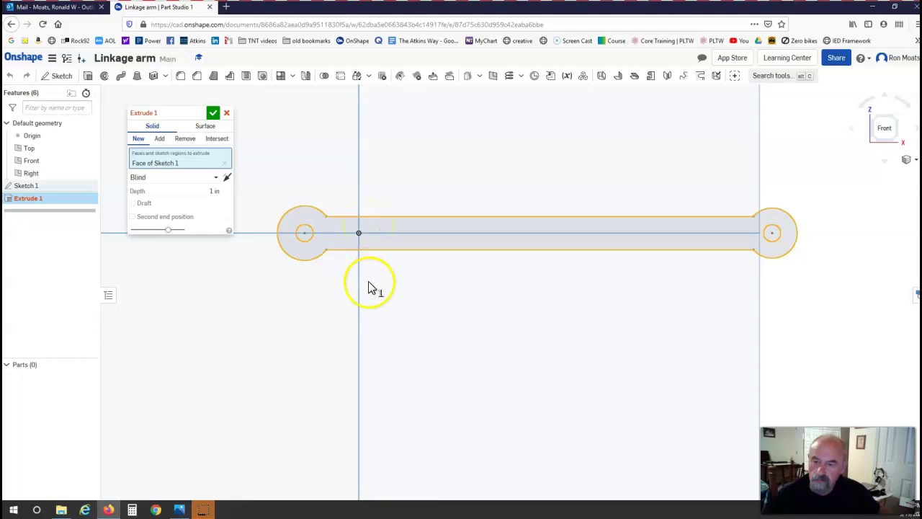
pyautogui.click(879, 129)
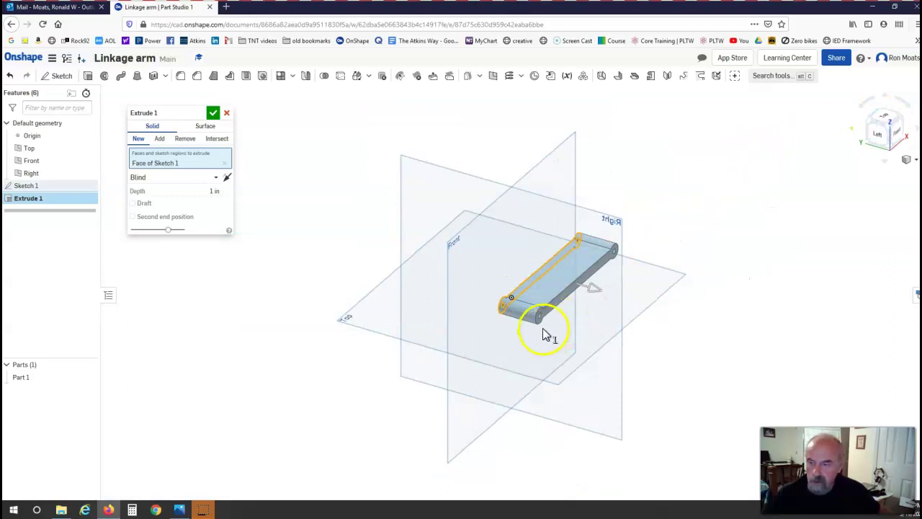
pyautogui.click(213, 191)
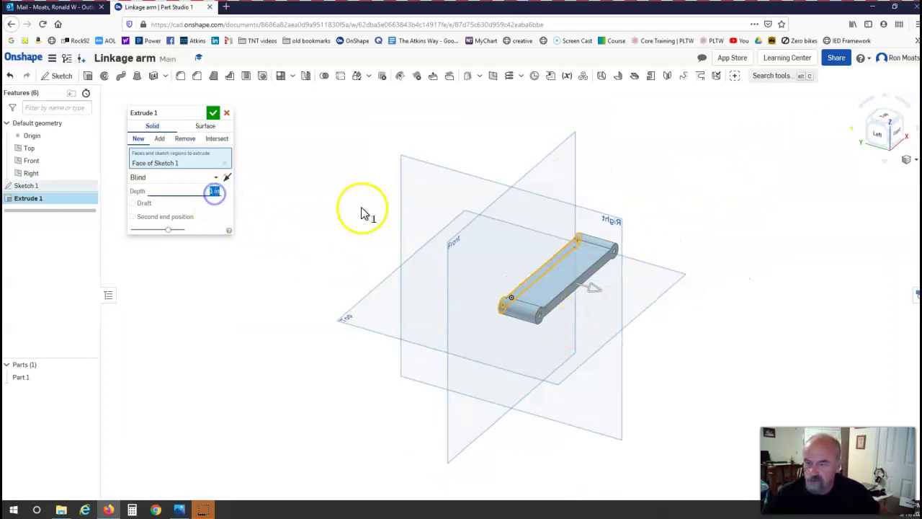
pyautogui.moveTo(921, 99); pyautogui.dragTo(447, 99)
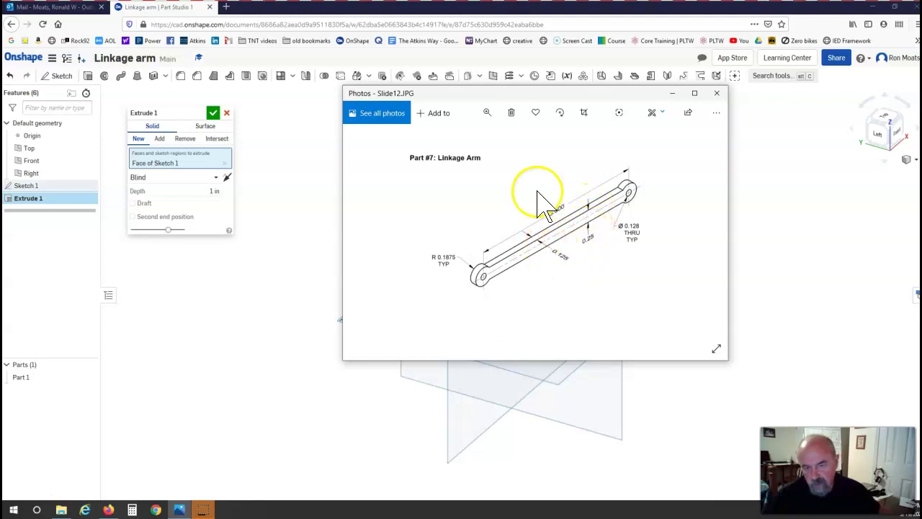
pyautogui.moveTo(516, 96); pyautogui.dragTo(921, 108)
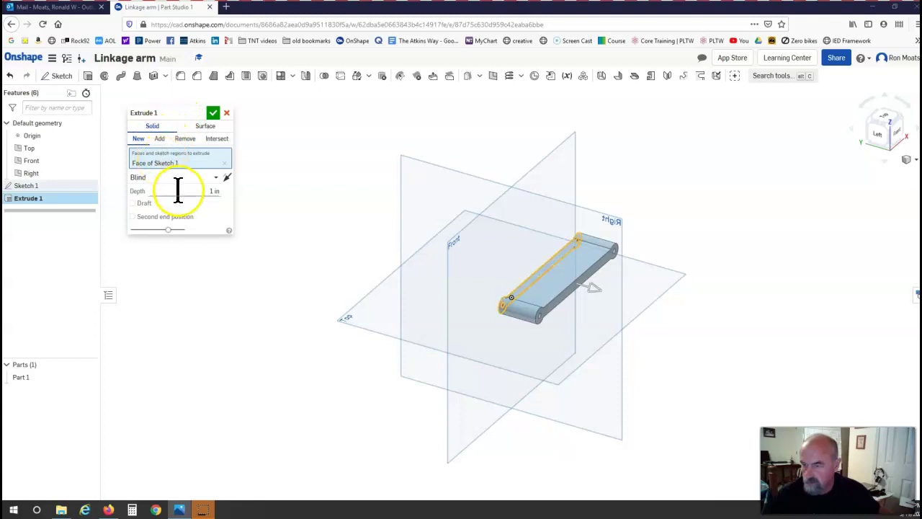
pyautogui.click(217, 190)
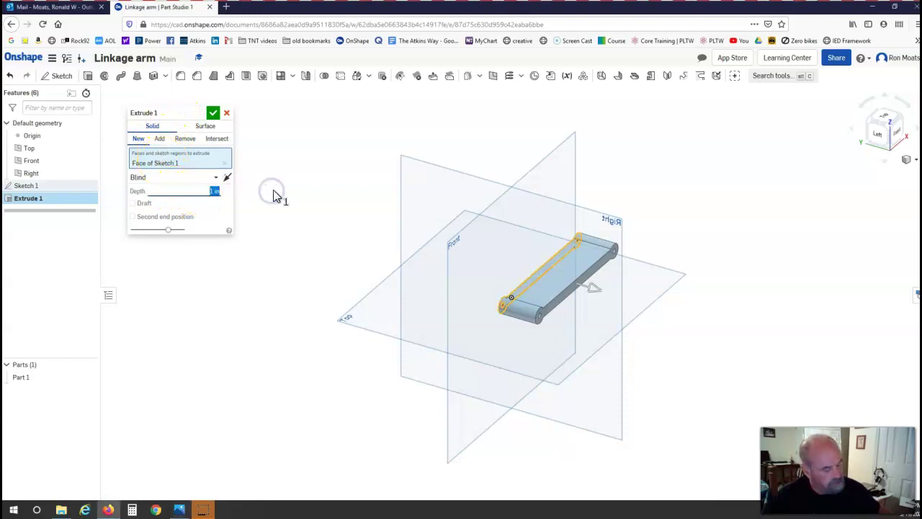
pyautogui.write('125')
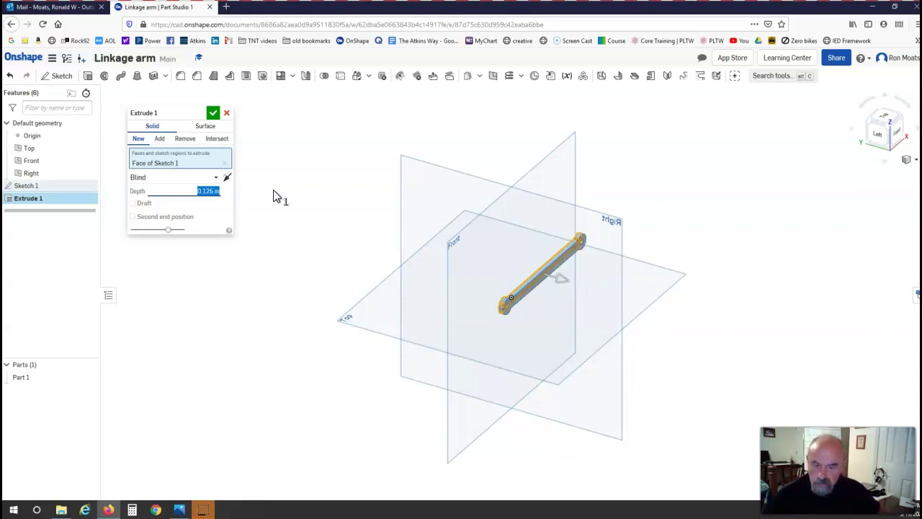
pyautogui.click(213, 114)
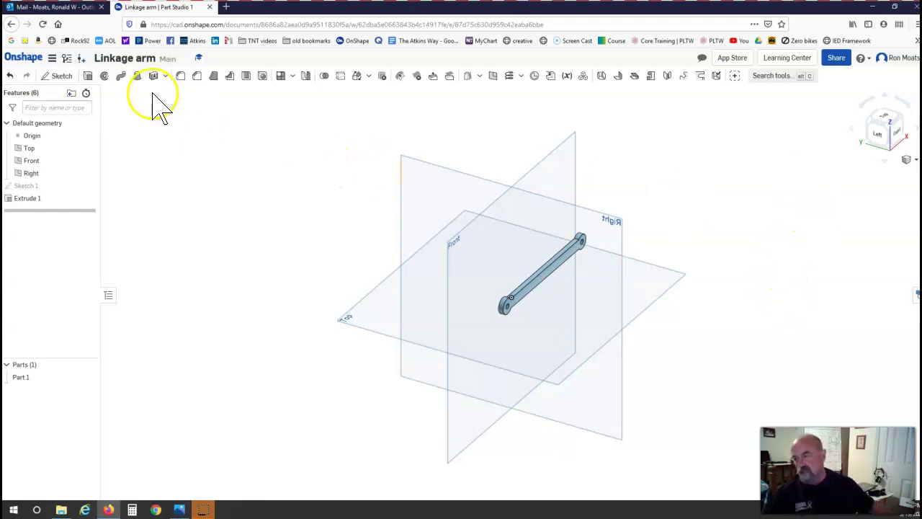
pyautogui.click(67, 58)
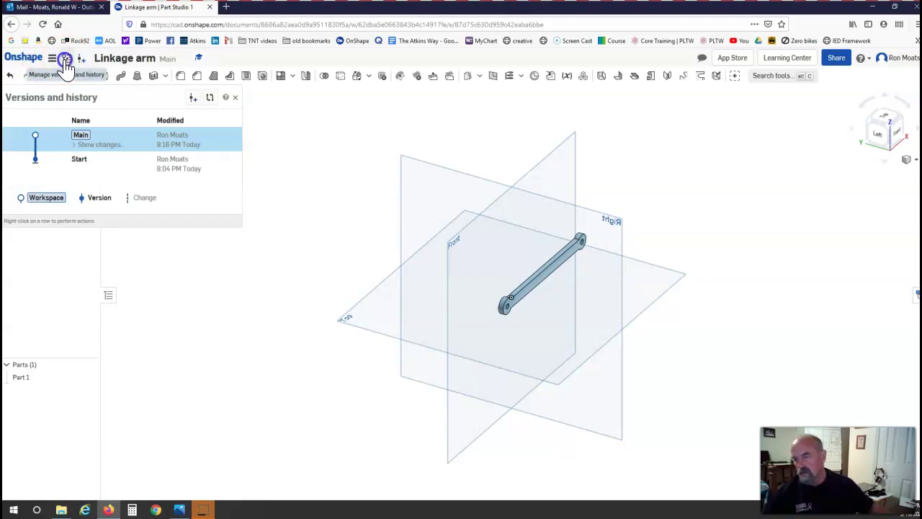
pyautogui.click(66, 59)
pyautogui.click(53, 60)
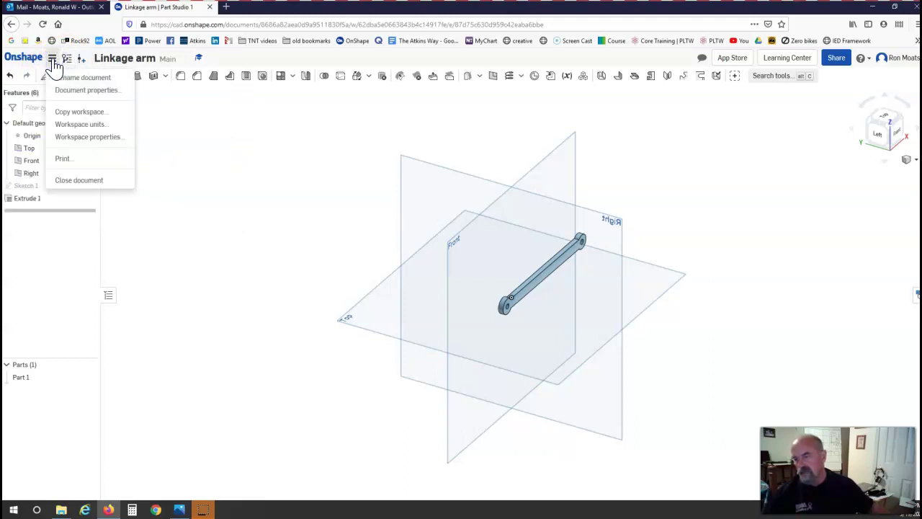
pyautogui.click(52, 59)
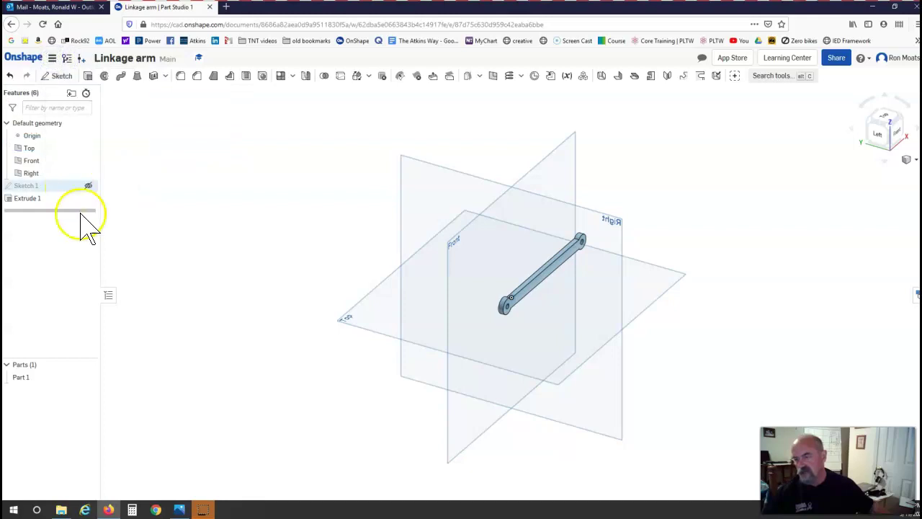